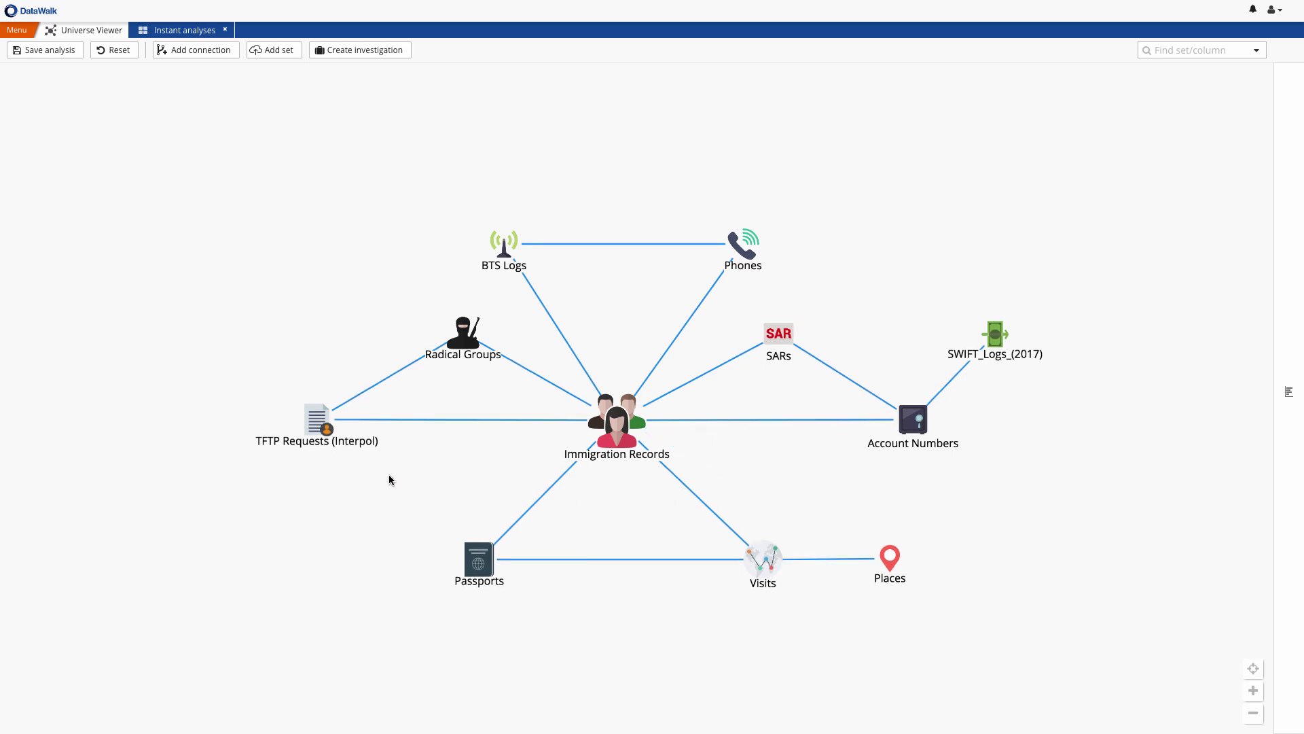
Show the record counts of the TFTP Requests, Immigration Records, SARs, BTS Logs and Account Numbers nodes
mouse_move(316, 426)
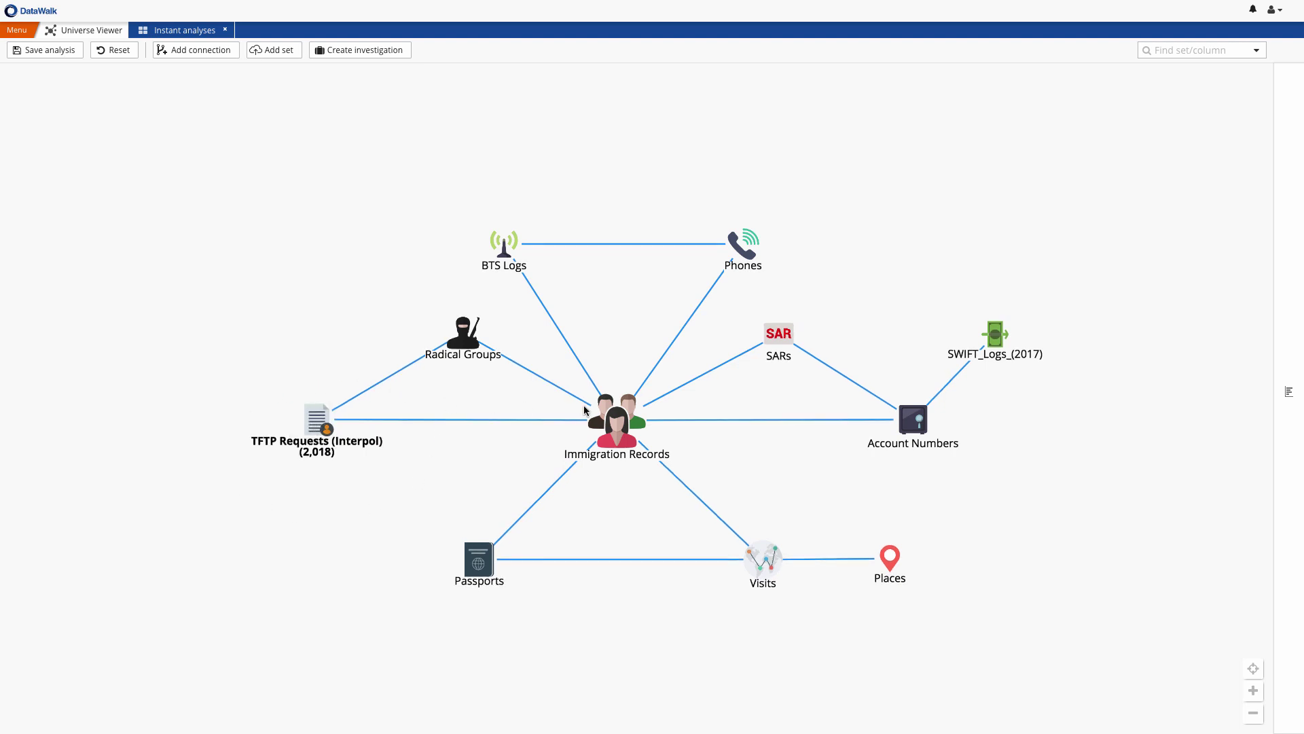
mouse_move(610, 412)
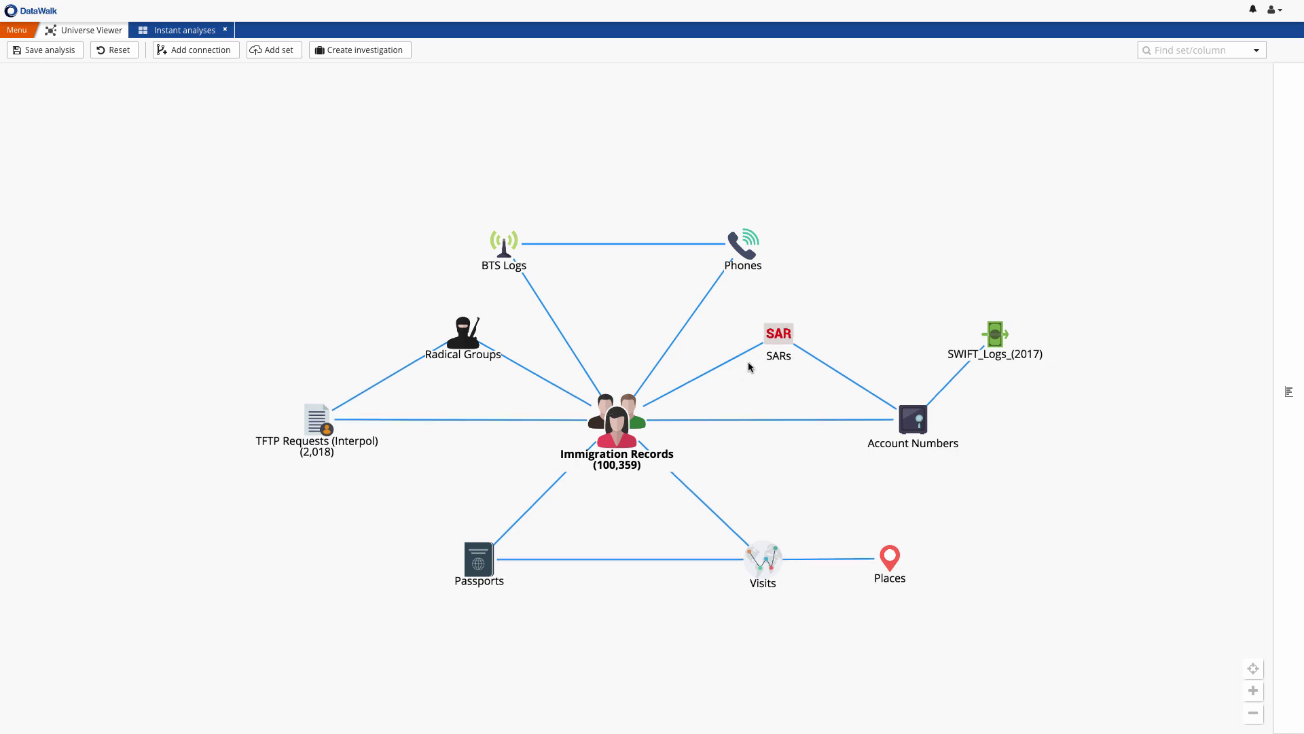
mouse_move(778, 338)
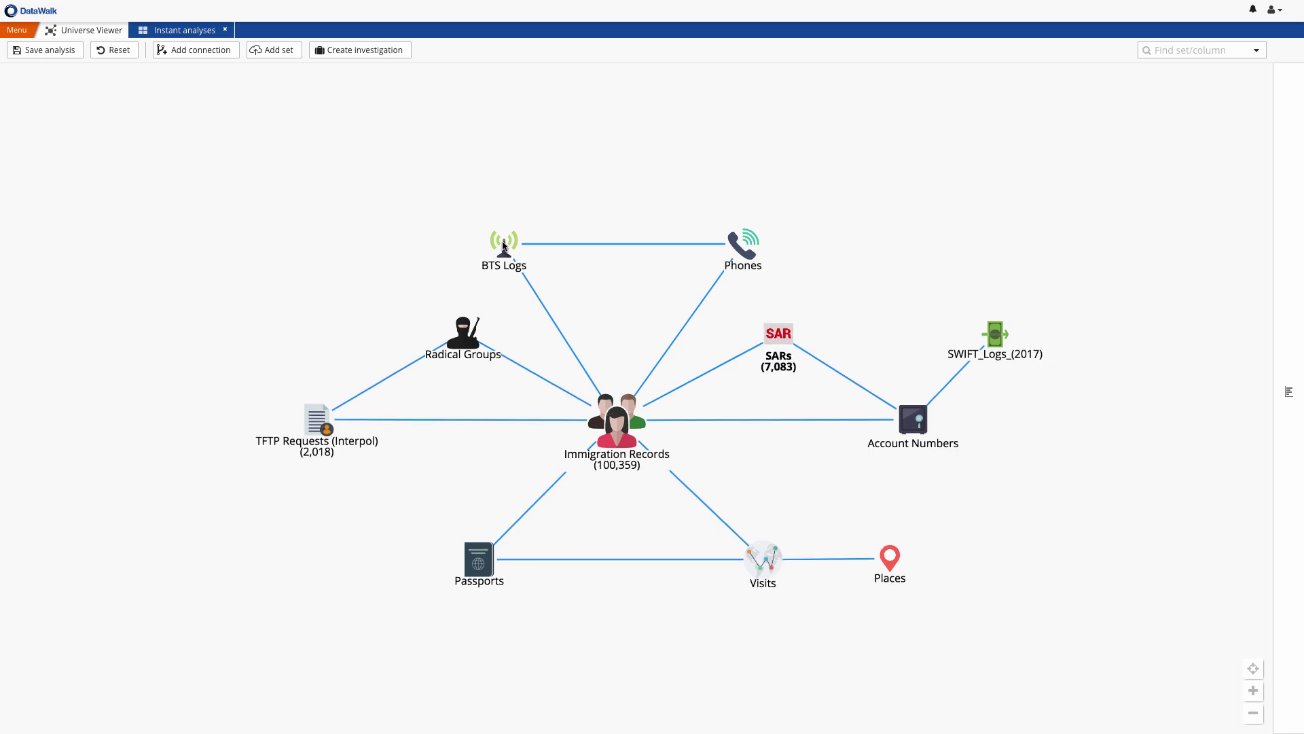
Open the 11/16/2017 Counter Terrorism TFTP analysis, review its Istanbul attack details, and view it in Universe Viewer
mouse_move(913, 419)
click(192, 30)
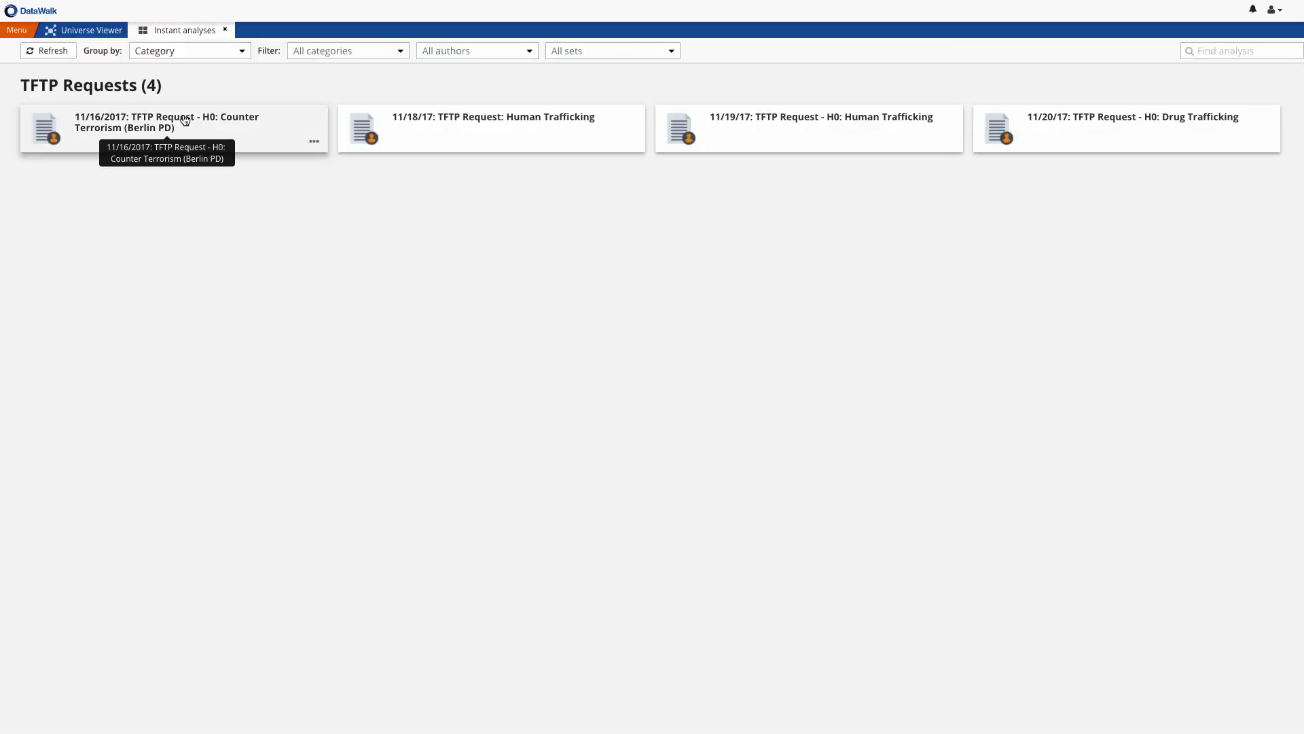
click(185, 120)
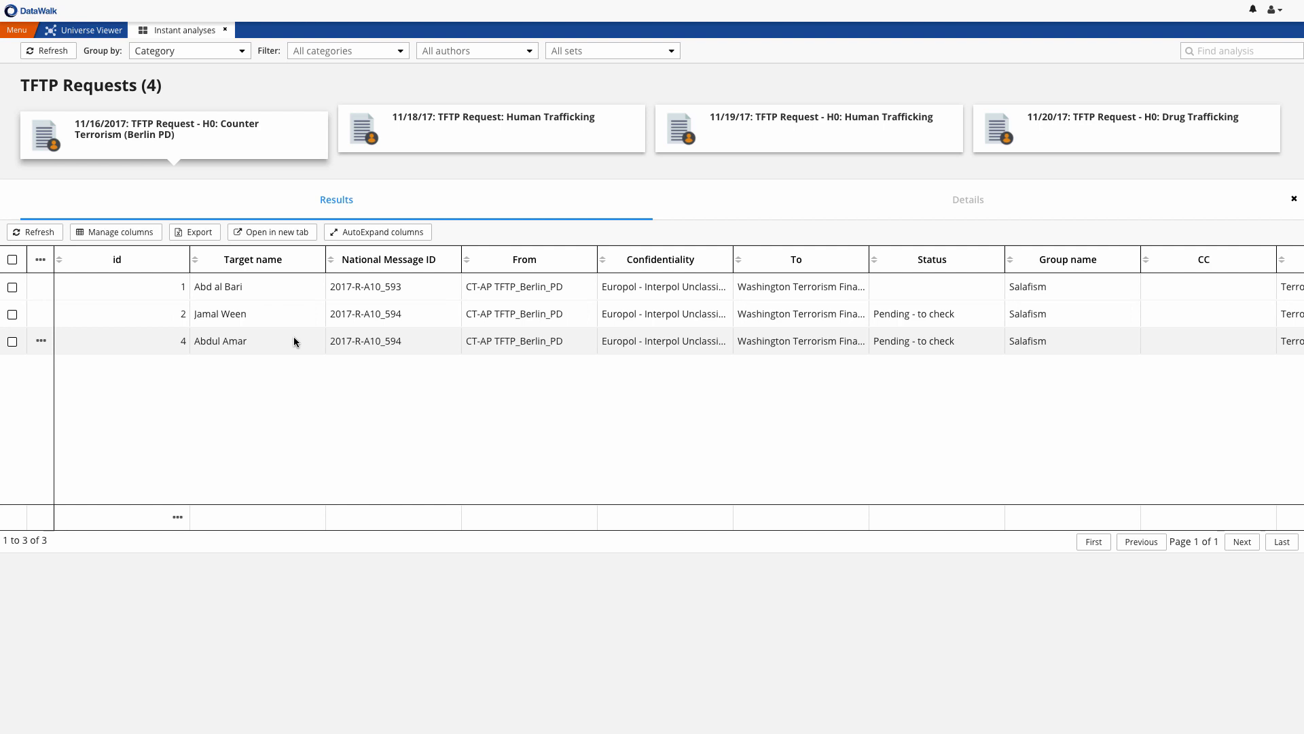
click(954, 205)
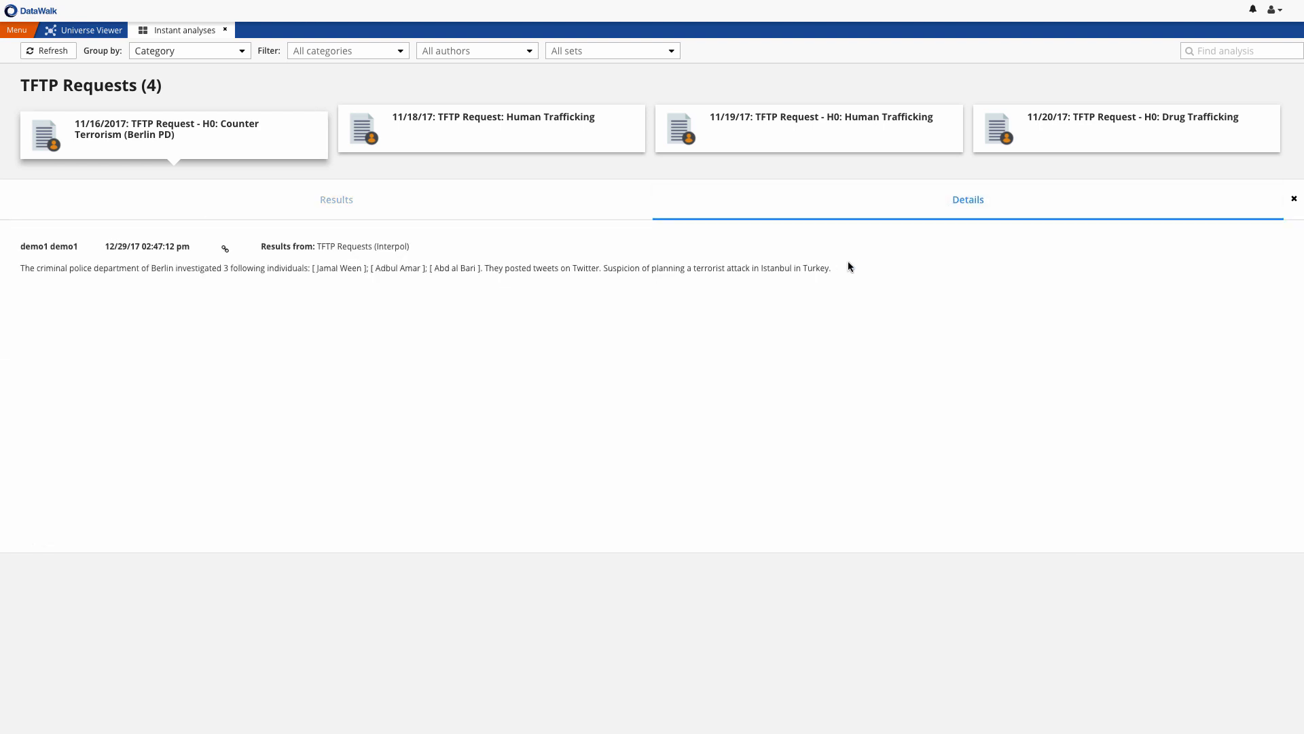
drag(848, 268, 493, 268)
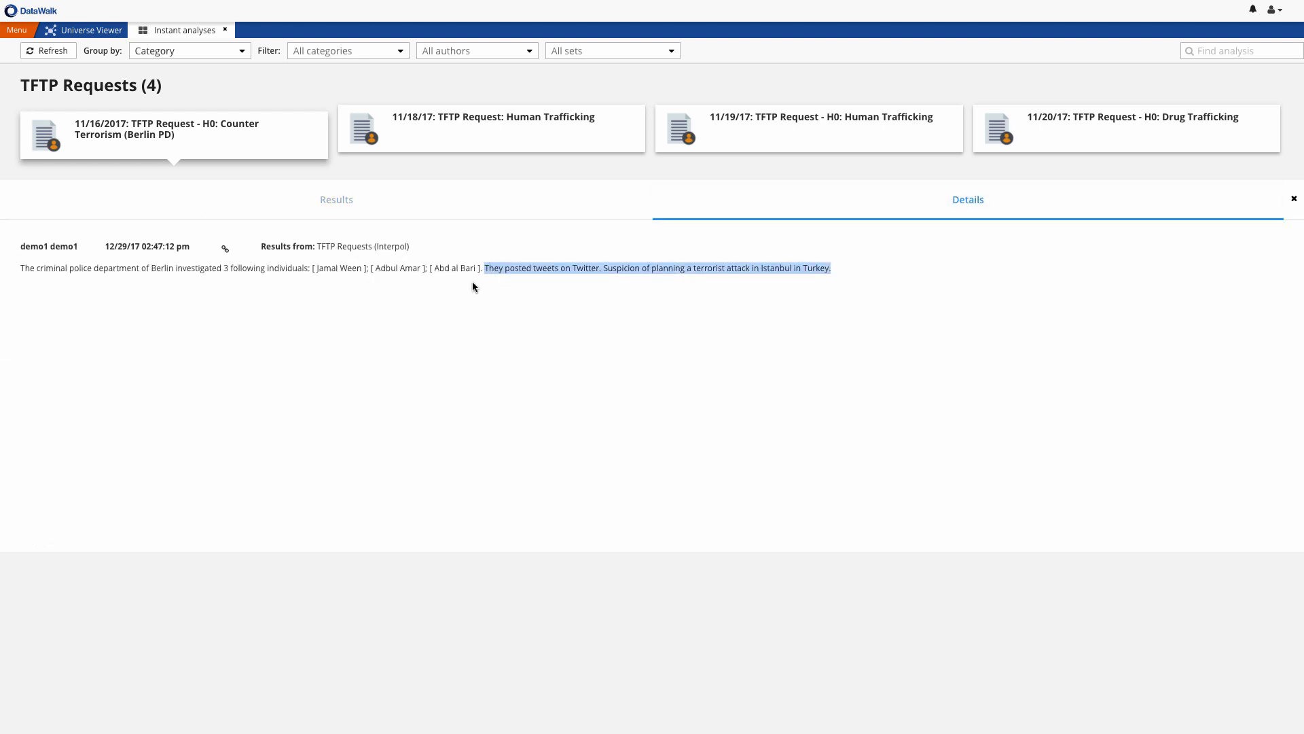
click(316, 149)
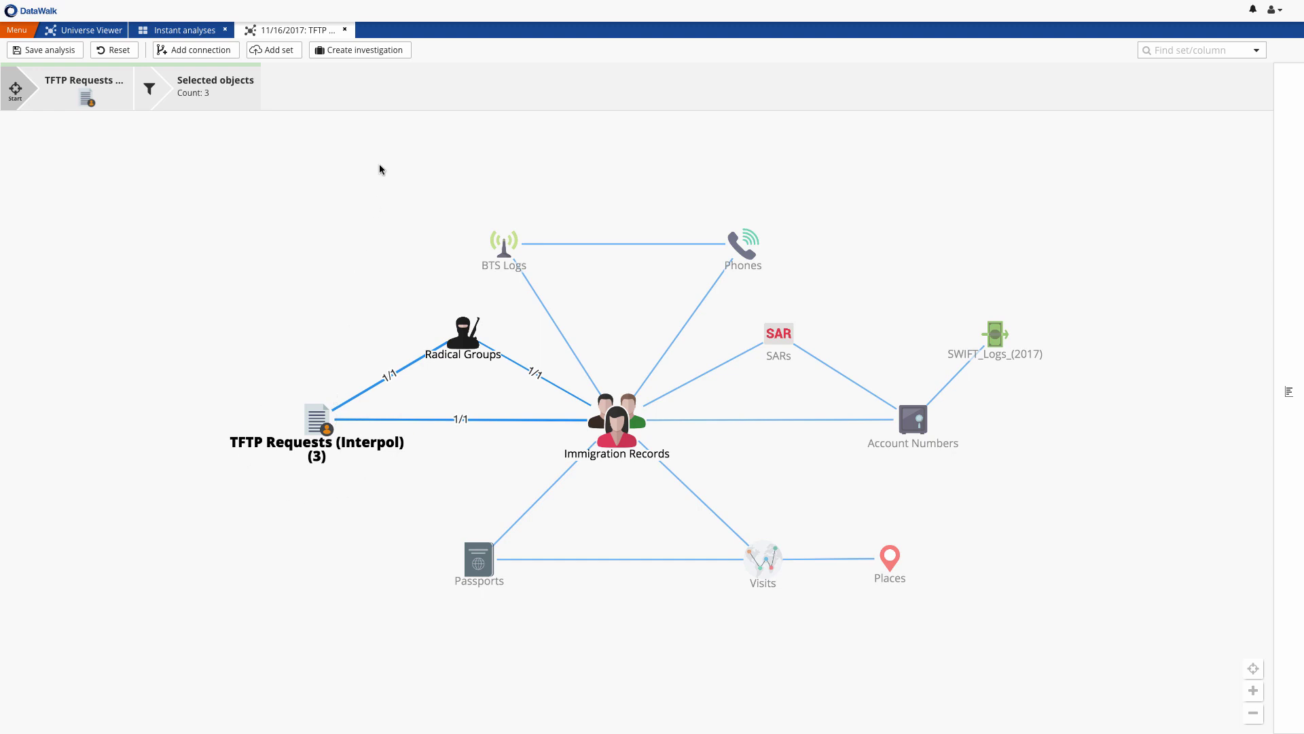
Create a new investigation named 'TFTP Request: Counter Terrorism'
click(365, 58)
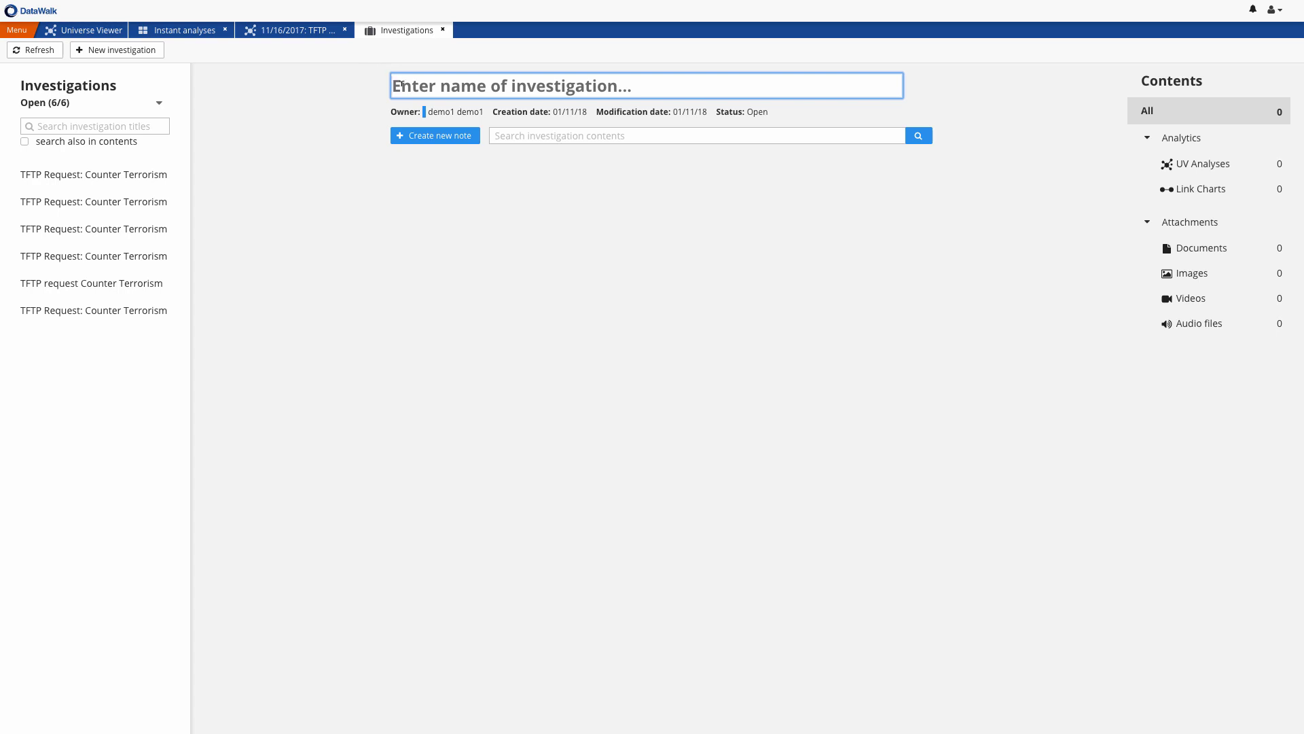
text(TFTP Request)
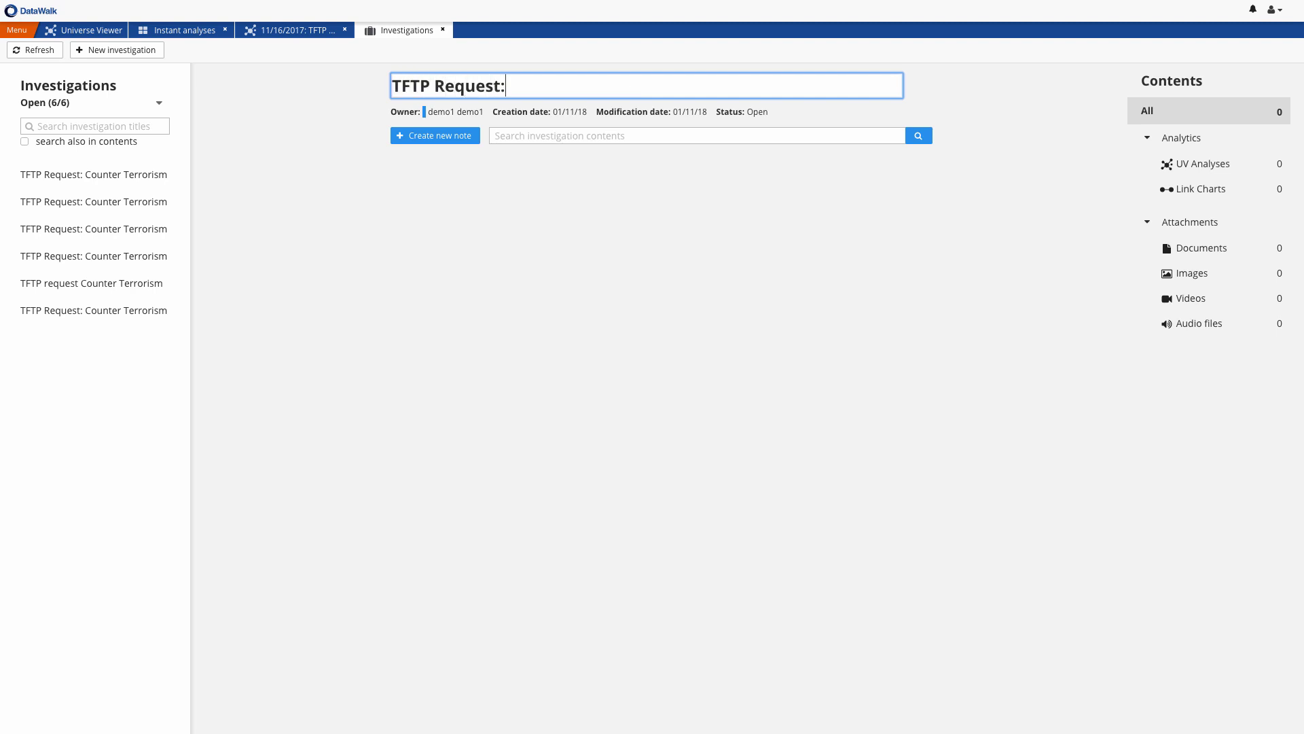
text(: Counter Terrorism)
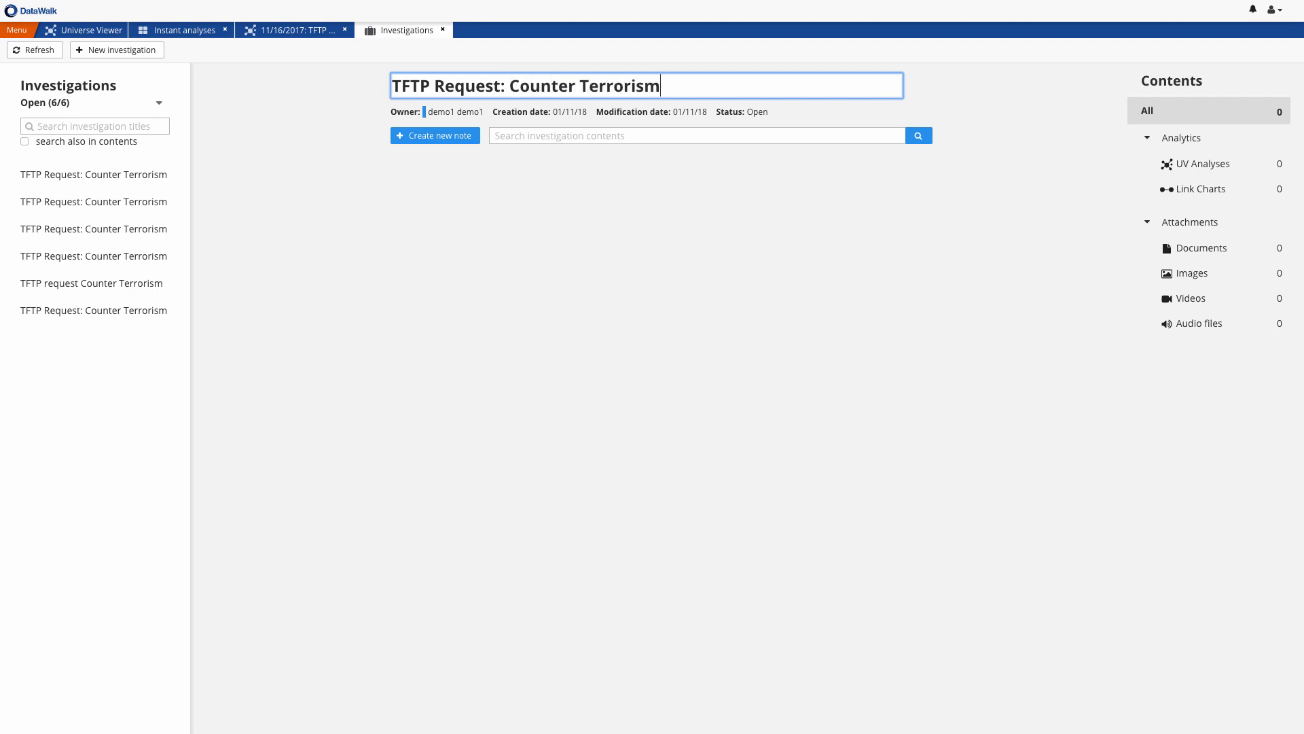
key(Return)
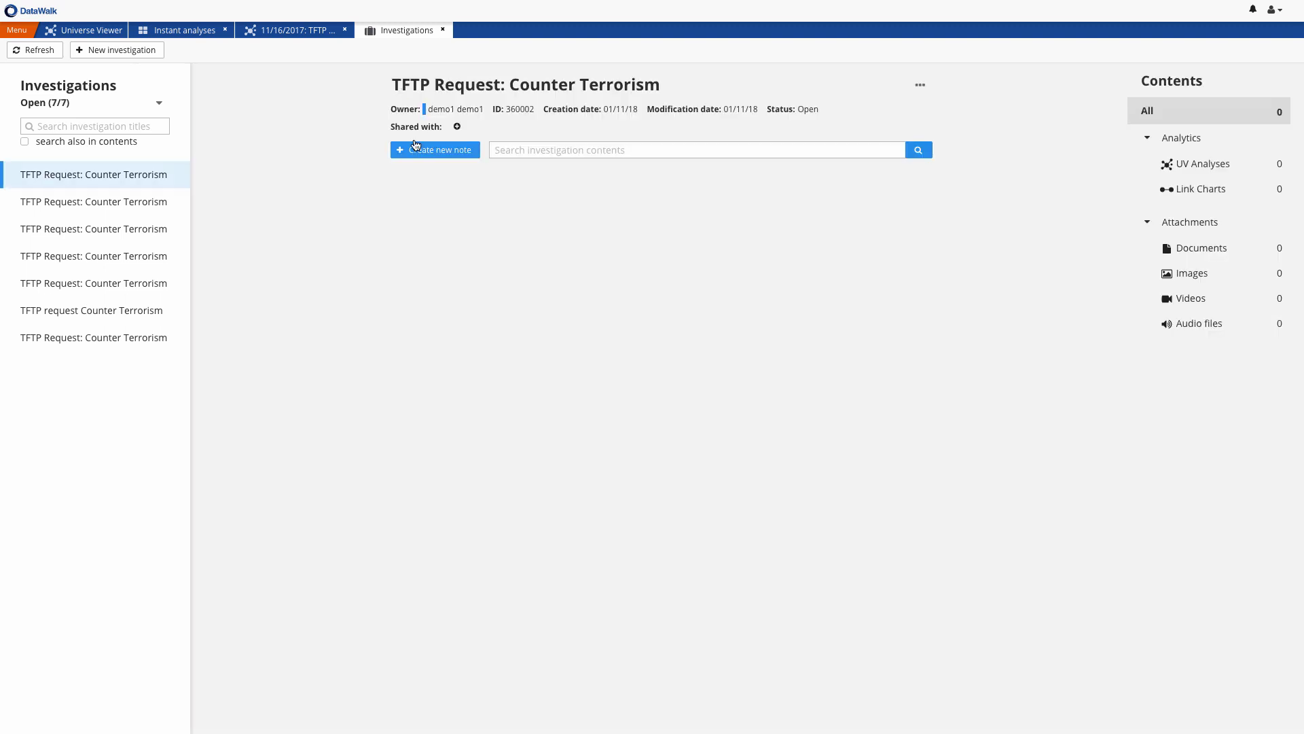
Save a note titled '3 targets to check' that attaches the 11/16/2017 Counter Terrorism analysis
click(416, 146)
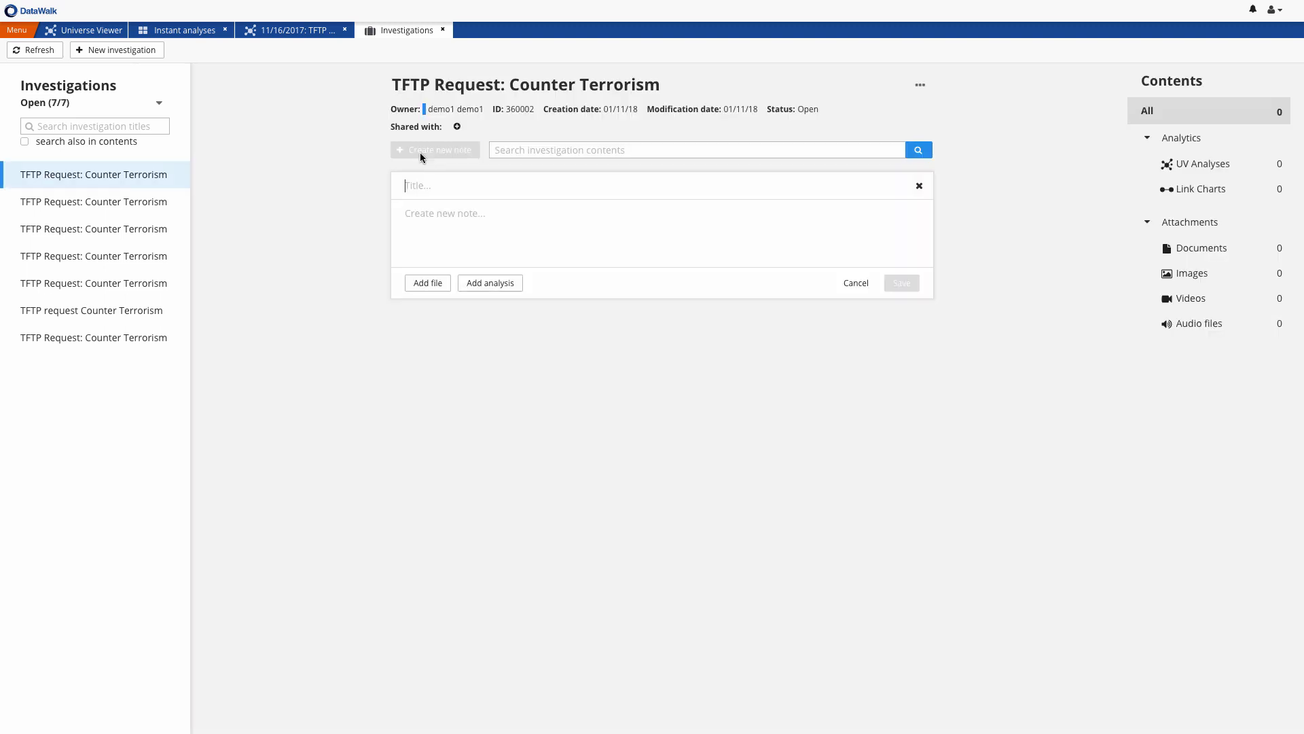
text(3 targets to check)
click(441, 211)
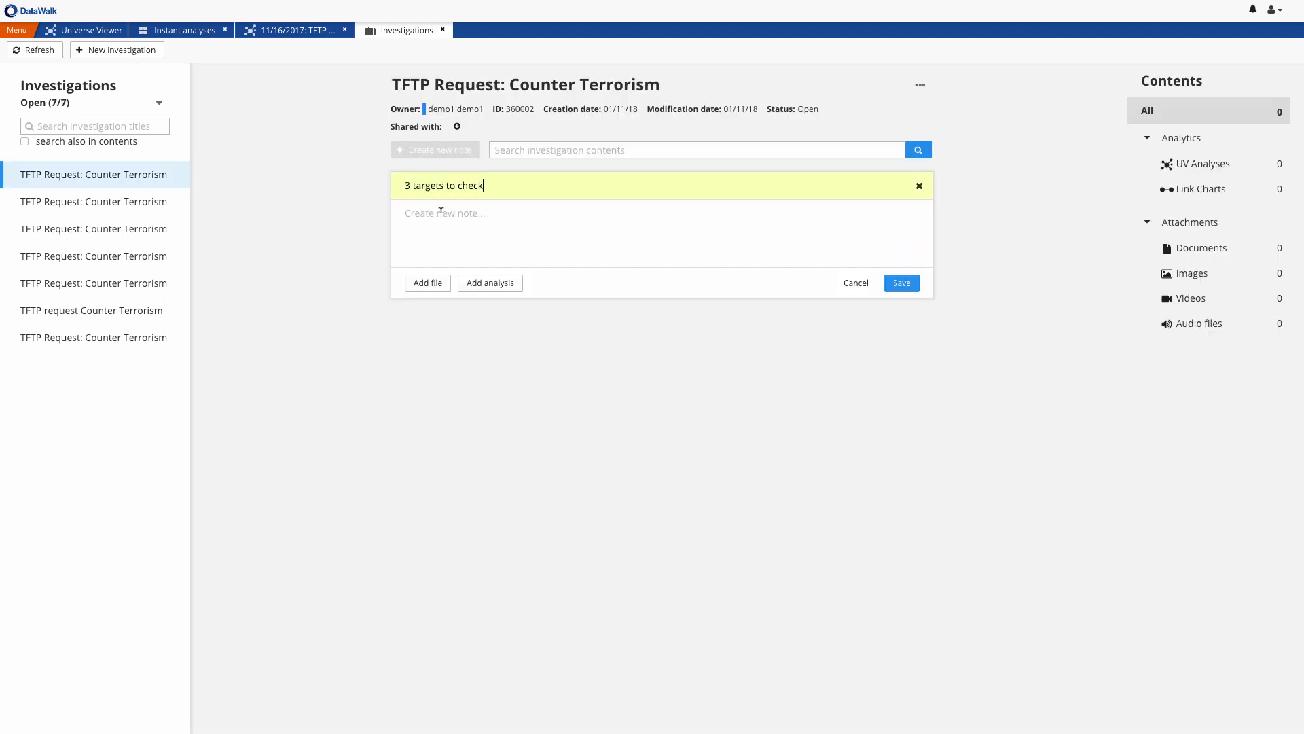
click(491, 284)
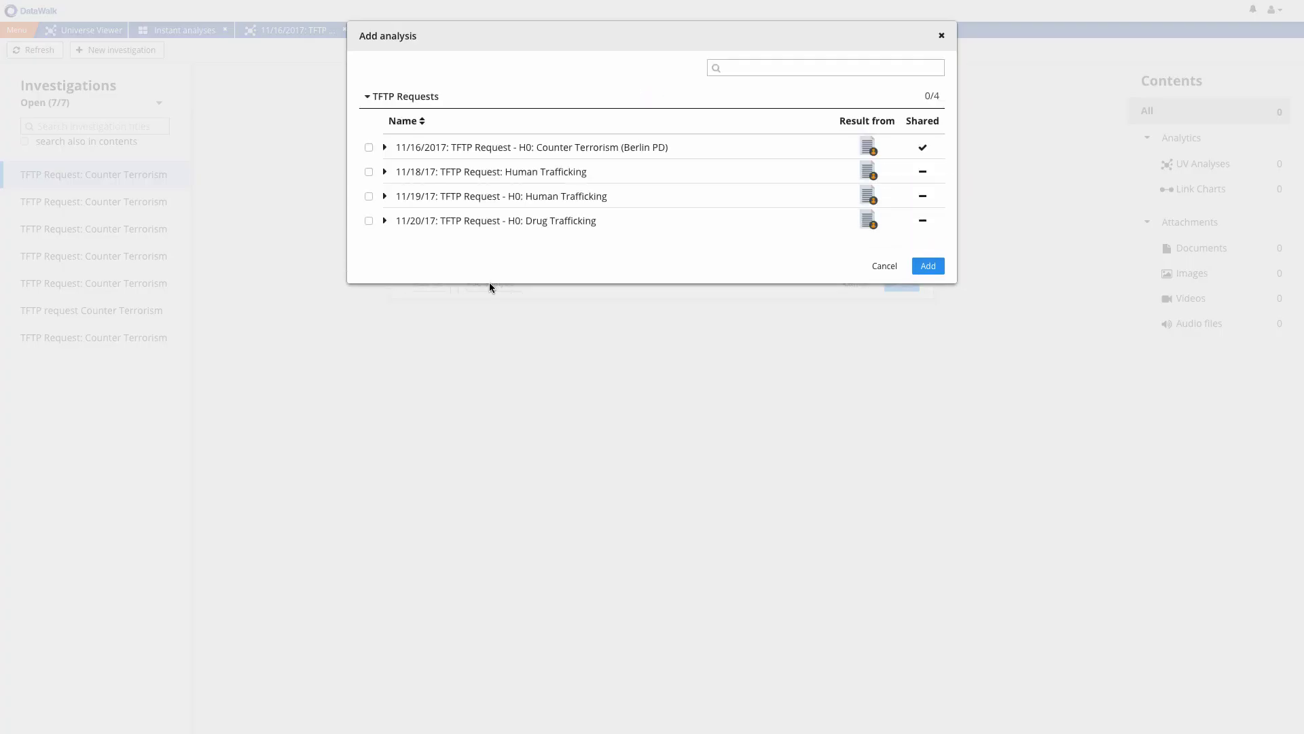
click(369, 146)
click(928, 276)
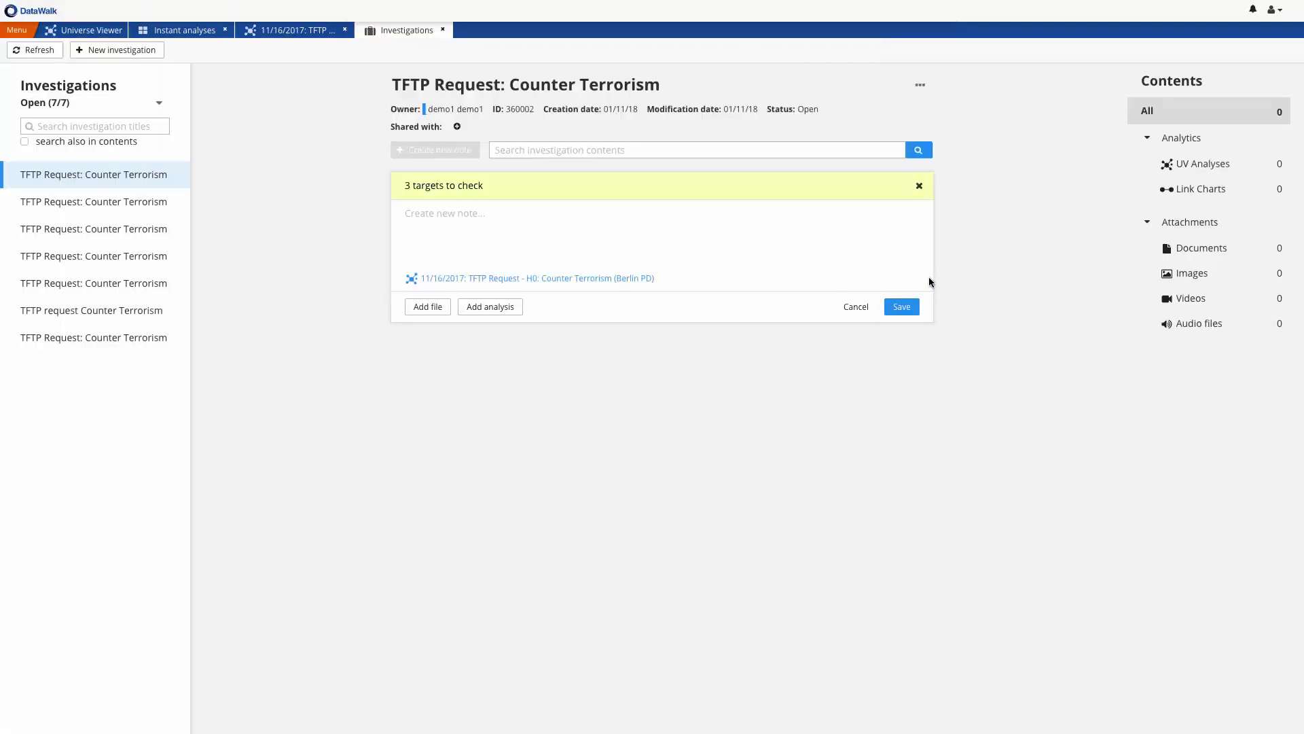
click(903, 309)
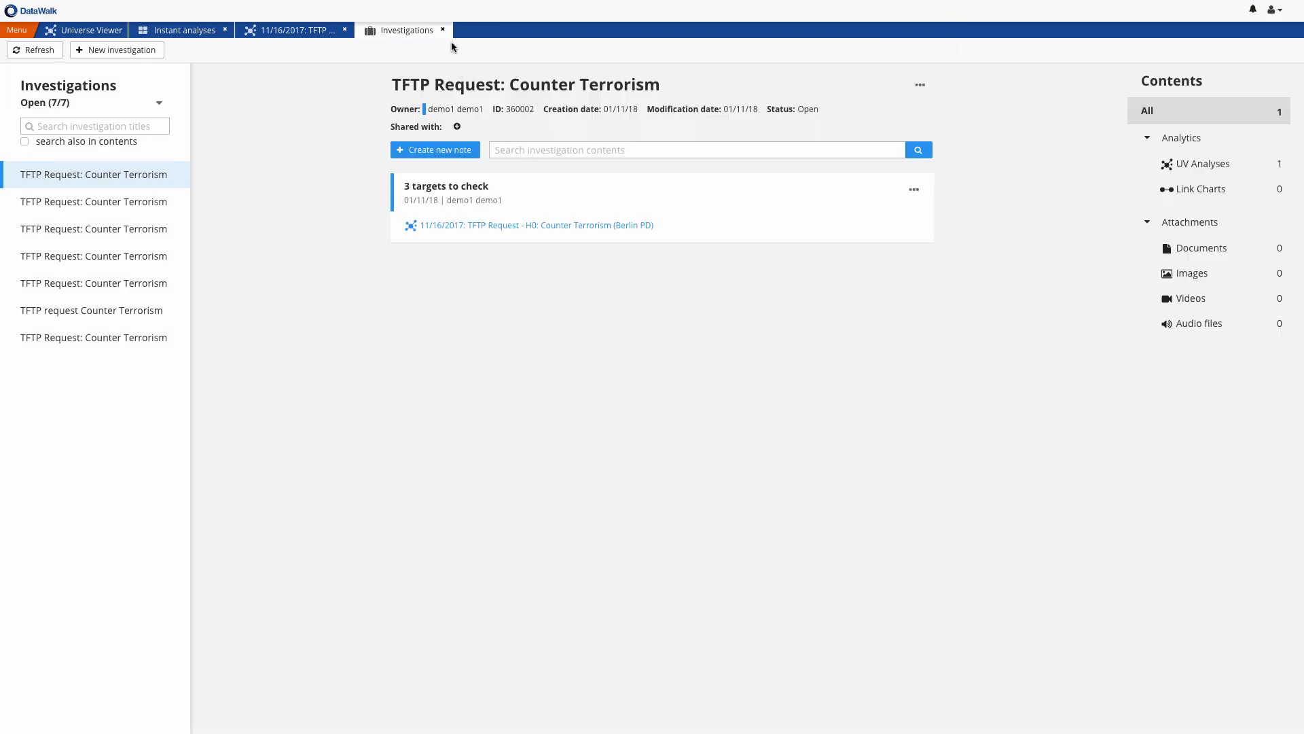
Pivot the three targets to Immigration Records, show the histogram breakdown, and count their 1 linked Radical Group
click(442, 30)
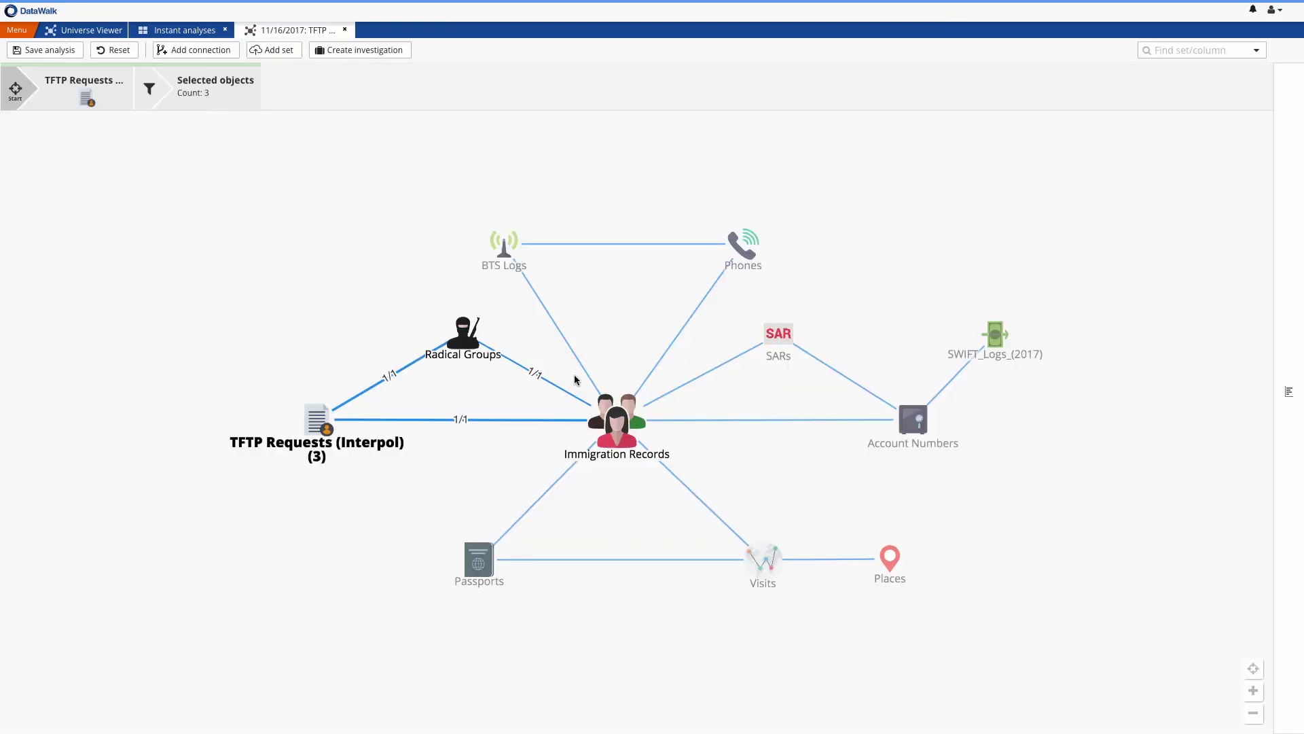
click(617, 416)
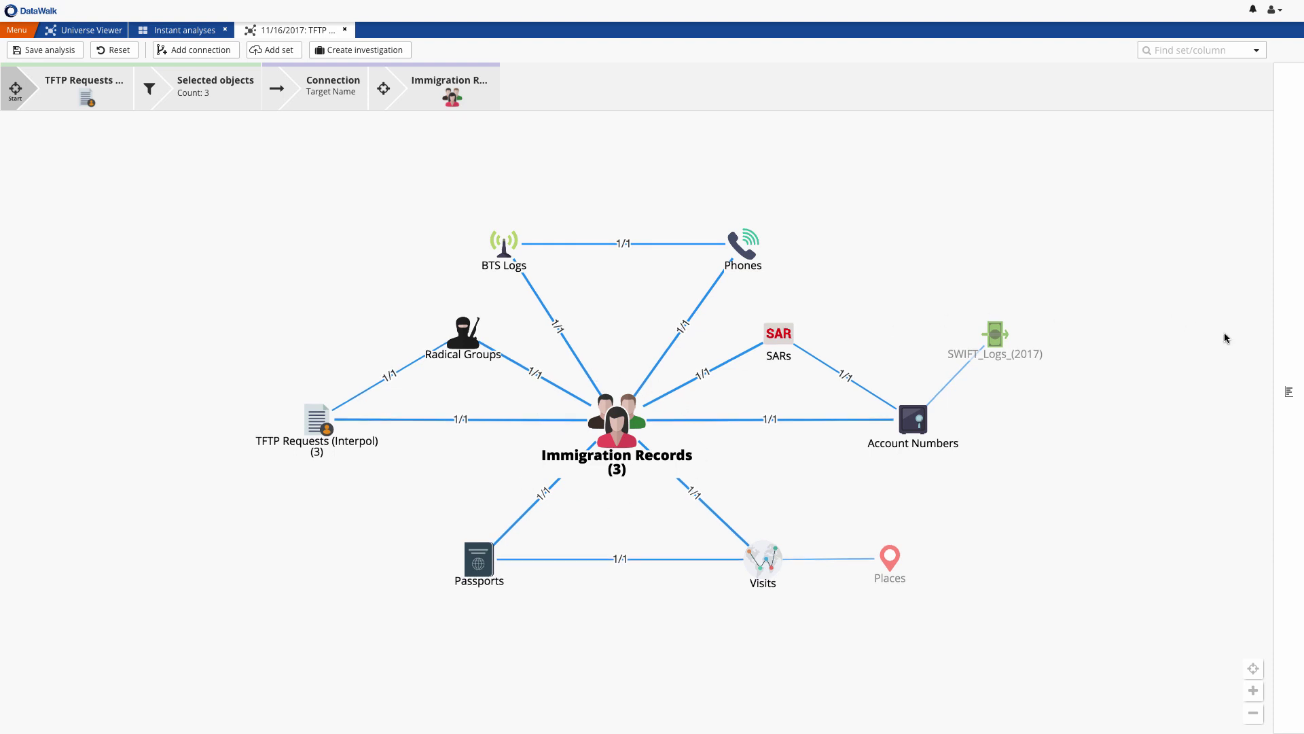
click(1289, 392)
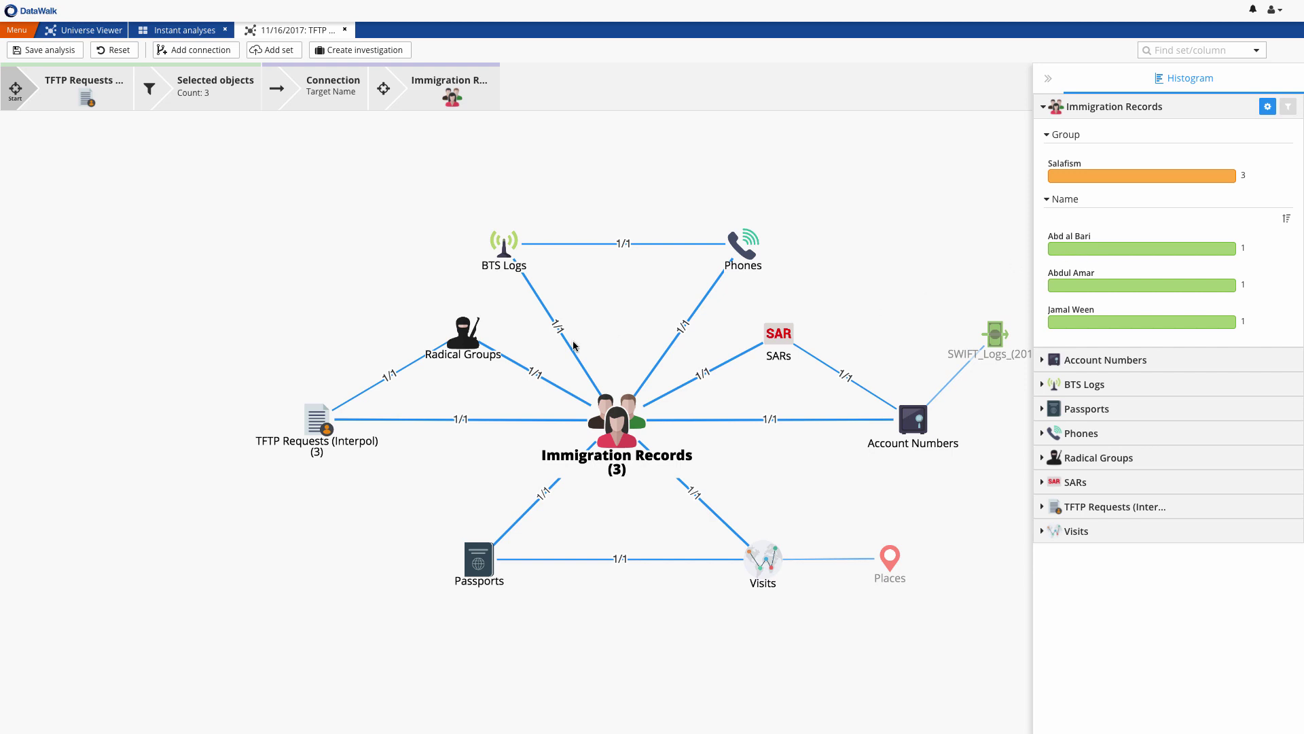
click(462, 335)
Count the linked SARs, hide the histogram, and pivot to the targets' 3 Account Numbers
click(776, 334)
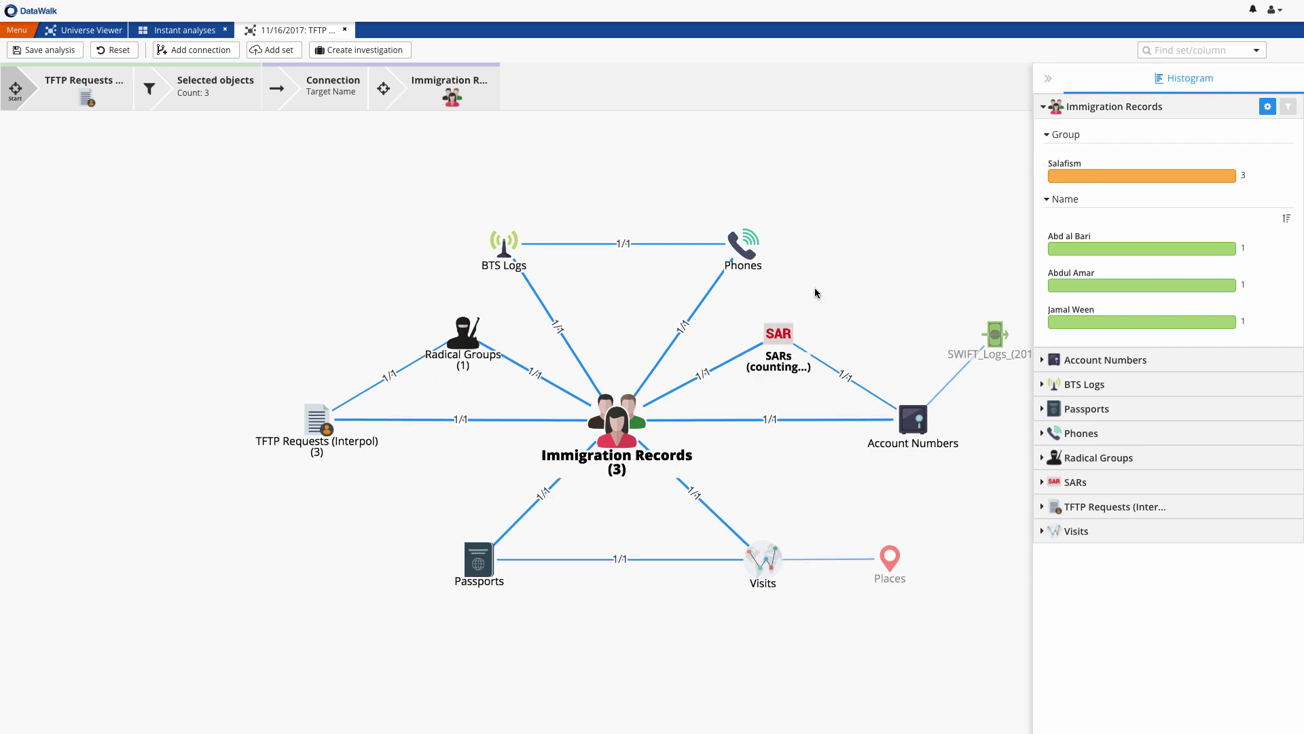
click(1047, 77)
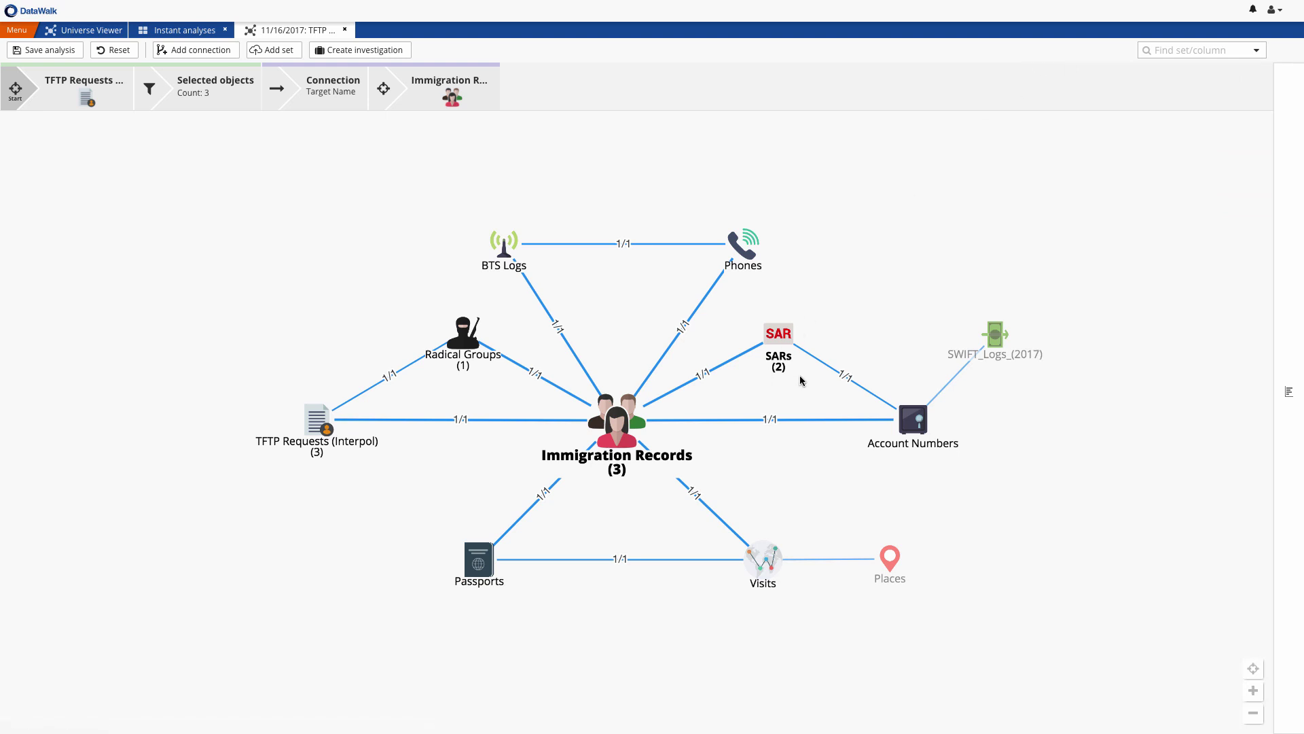
click(911, 416)
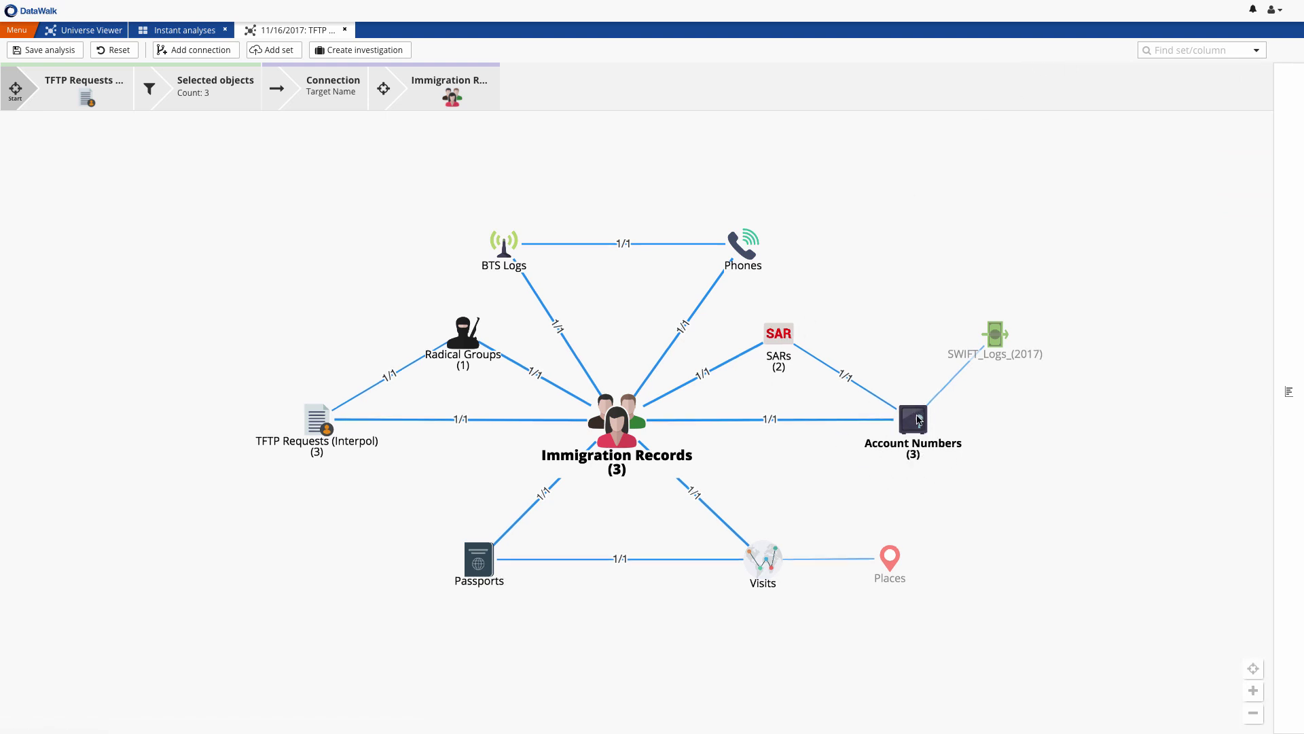
double_click(915, 419)
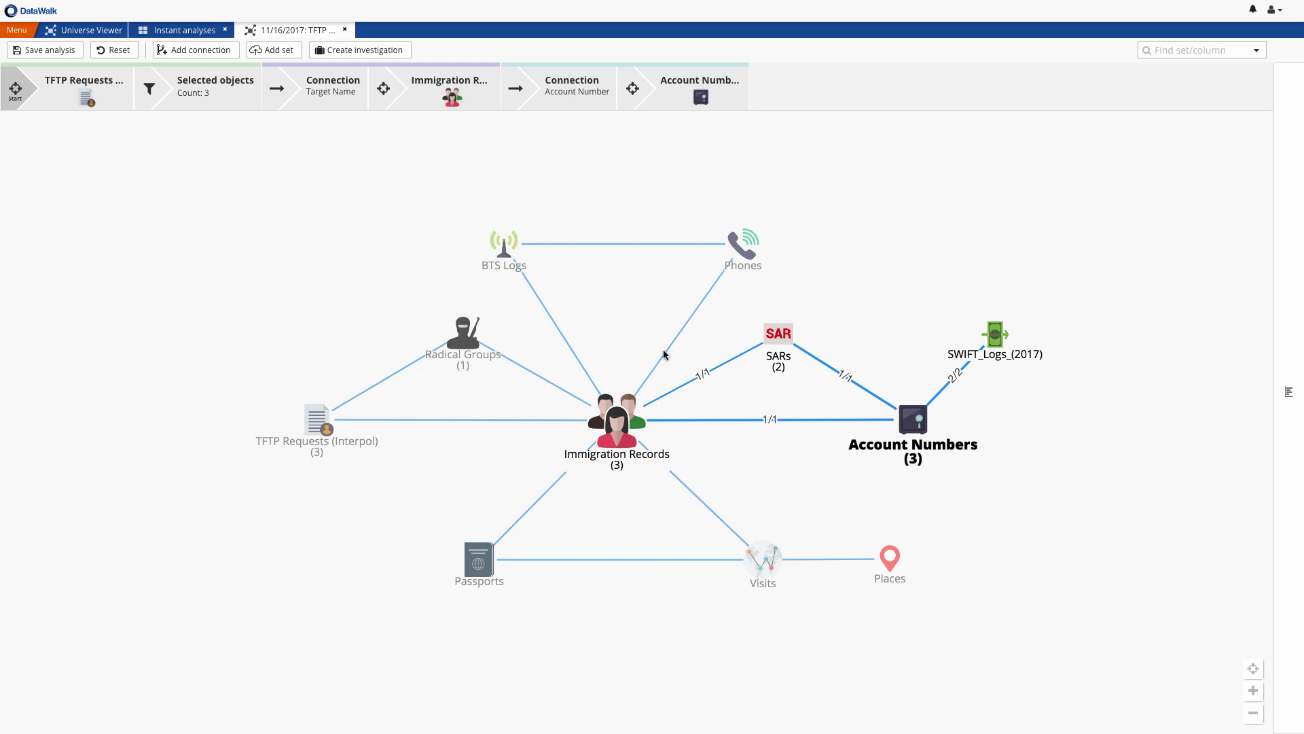
Import the SWIFT_Logs (full 2017) spreadsheet as a new data set
click(264, 52)
click(659, 438)
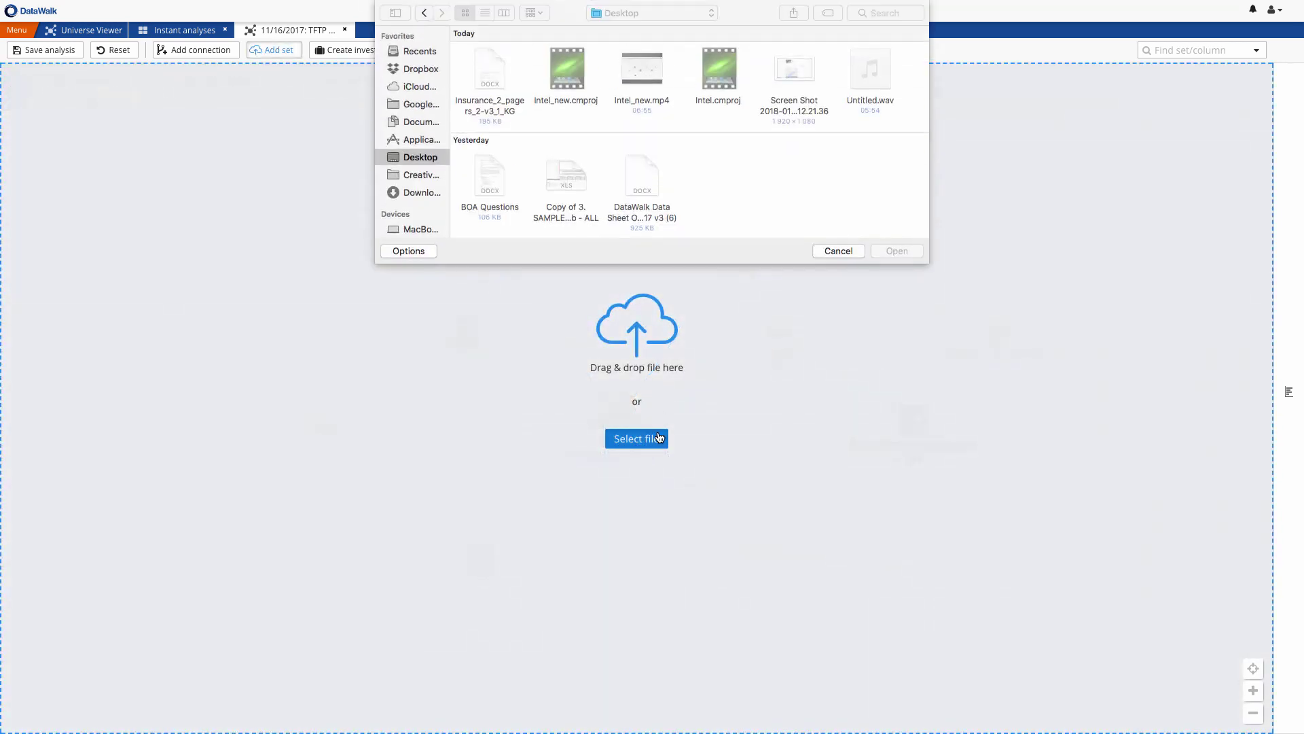
drag(489, 72, 751, 367)
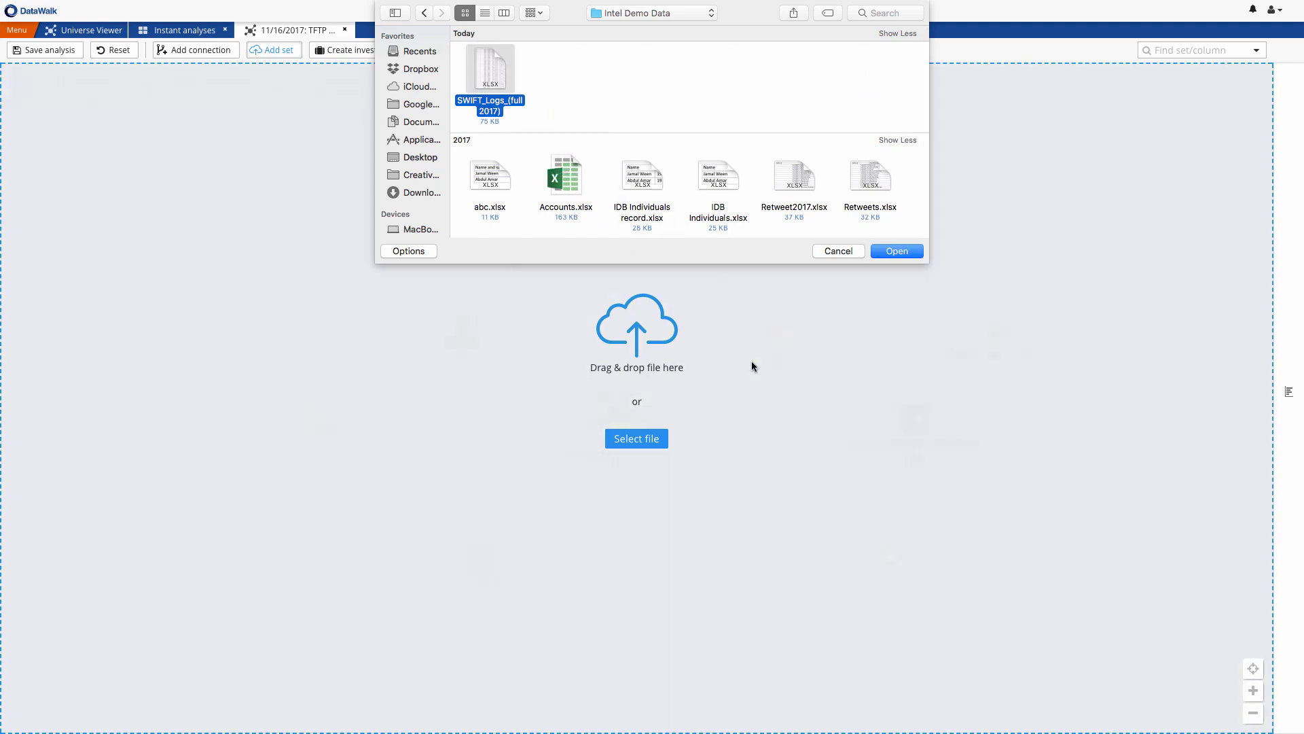
click(830, 251)
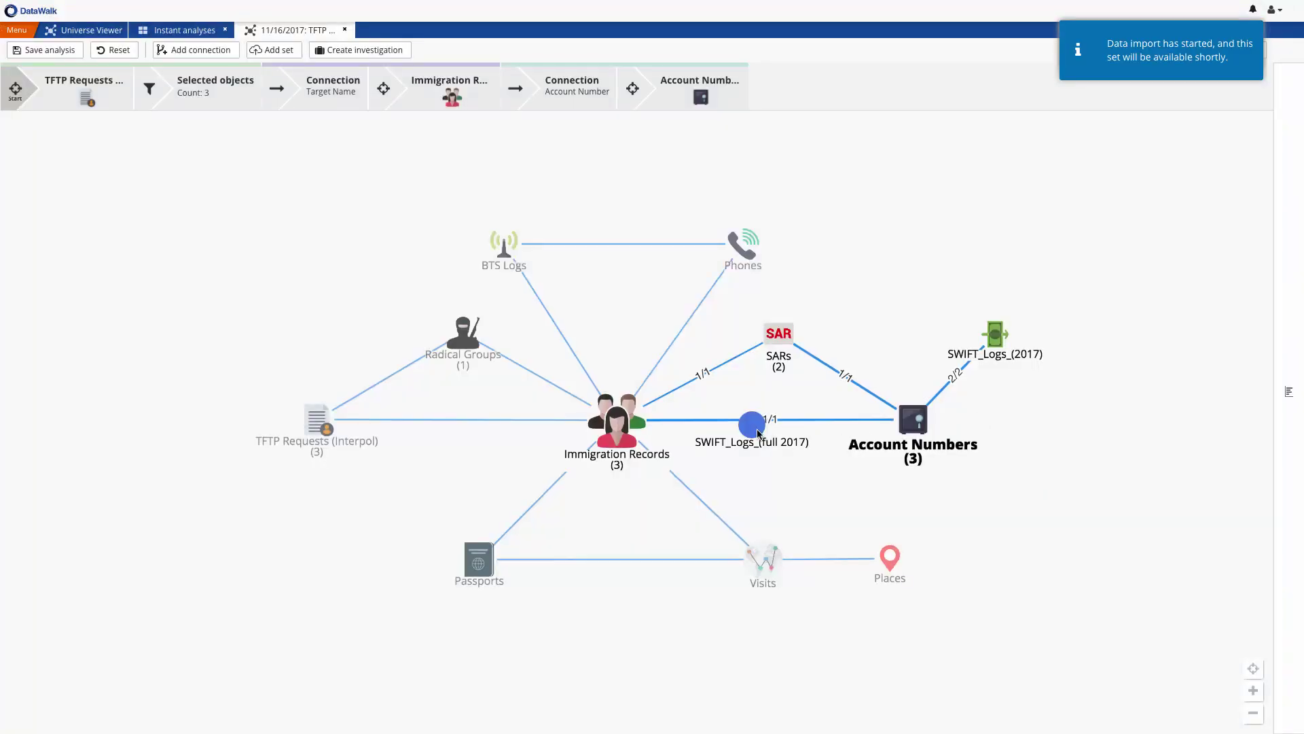
Change the SWIFT_Logs (full 2017) set icon to the money icon (loan.png)
right_click(1023, 511)
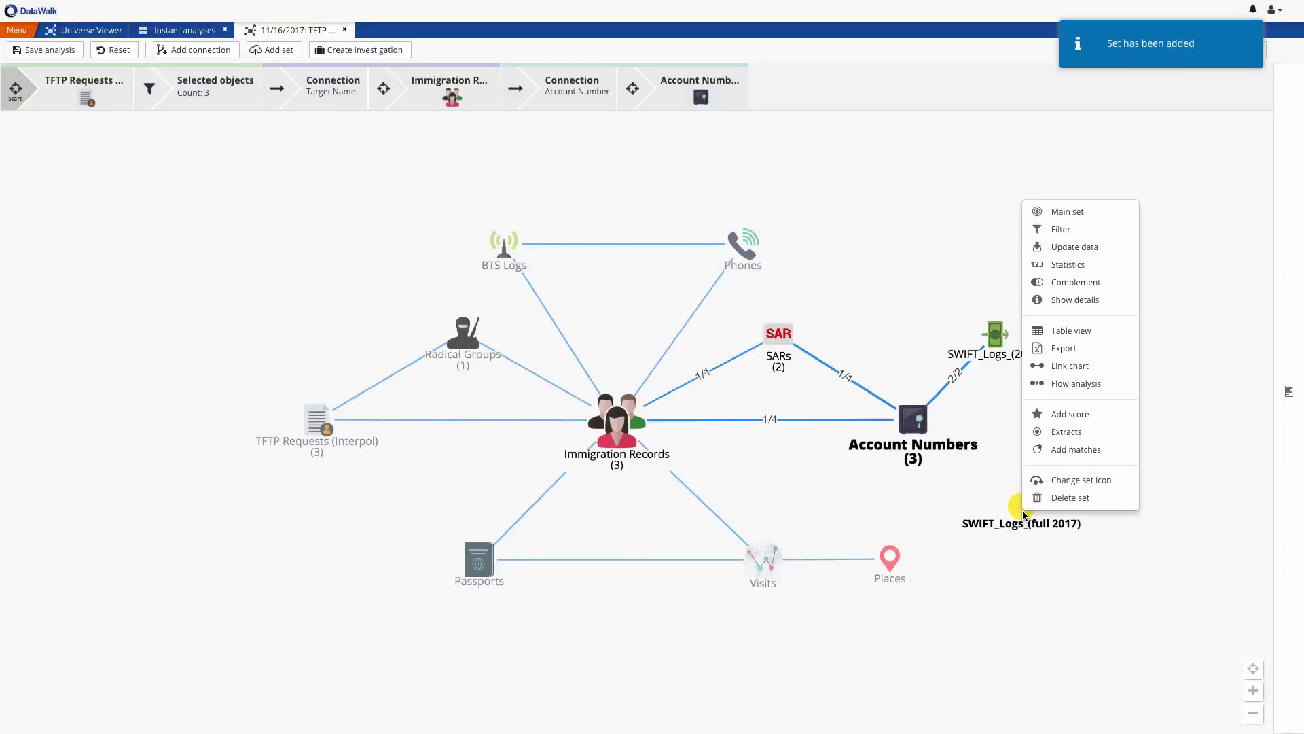
click(1070, 481)
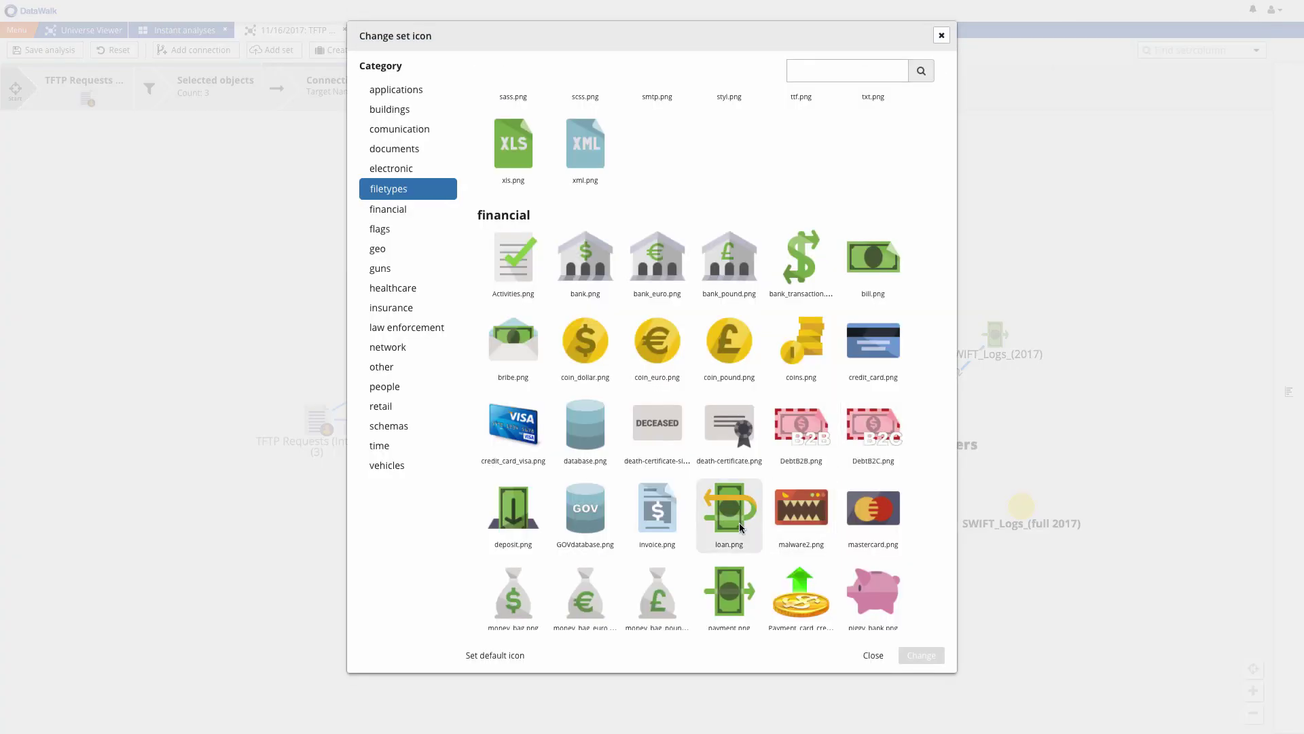
click(736, 522)
double_click(736, 522)
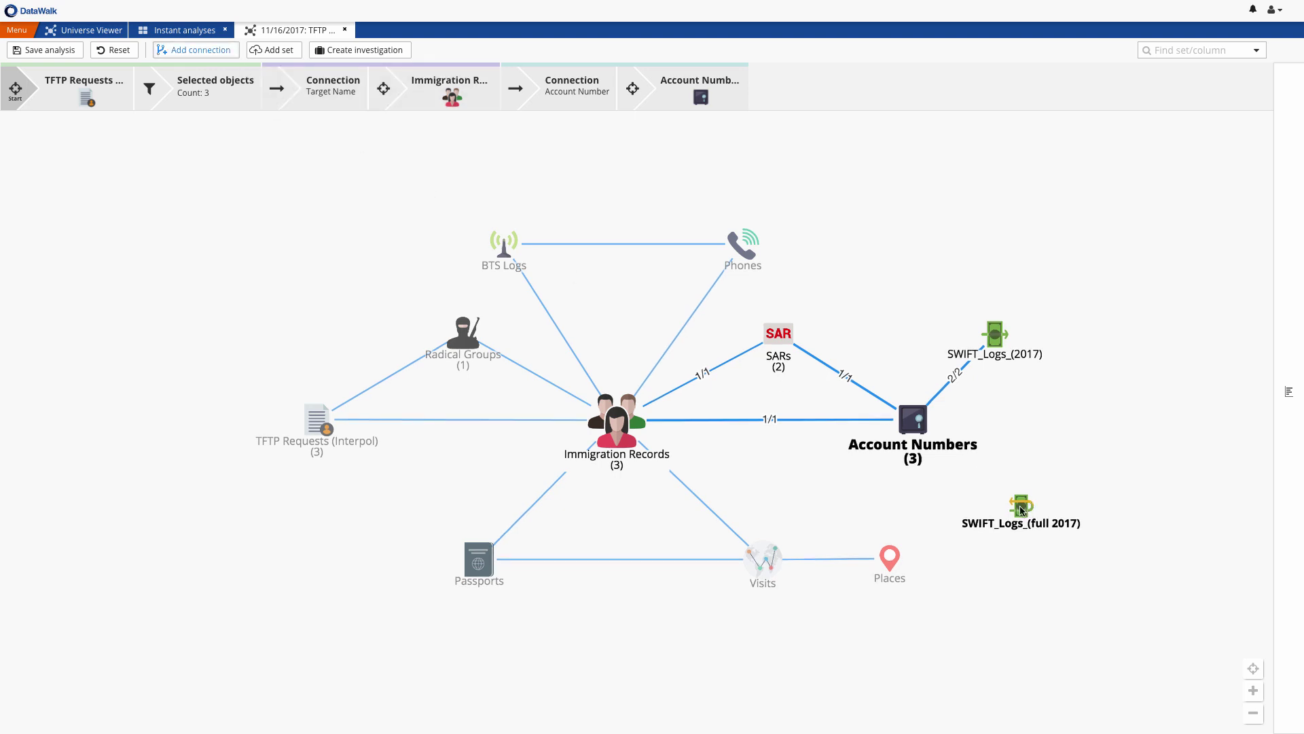
Link SWIFT_Logs (full 2017) to Account Numbers with a case-insensitive Sender = Account number connection named 'Sender'
drag(1021, 510, 919, 418)
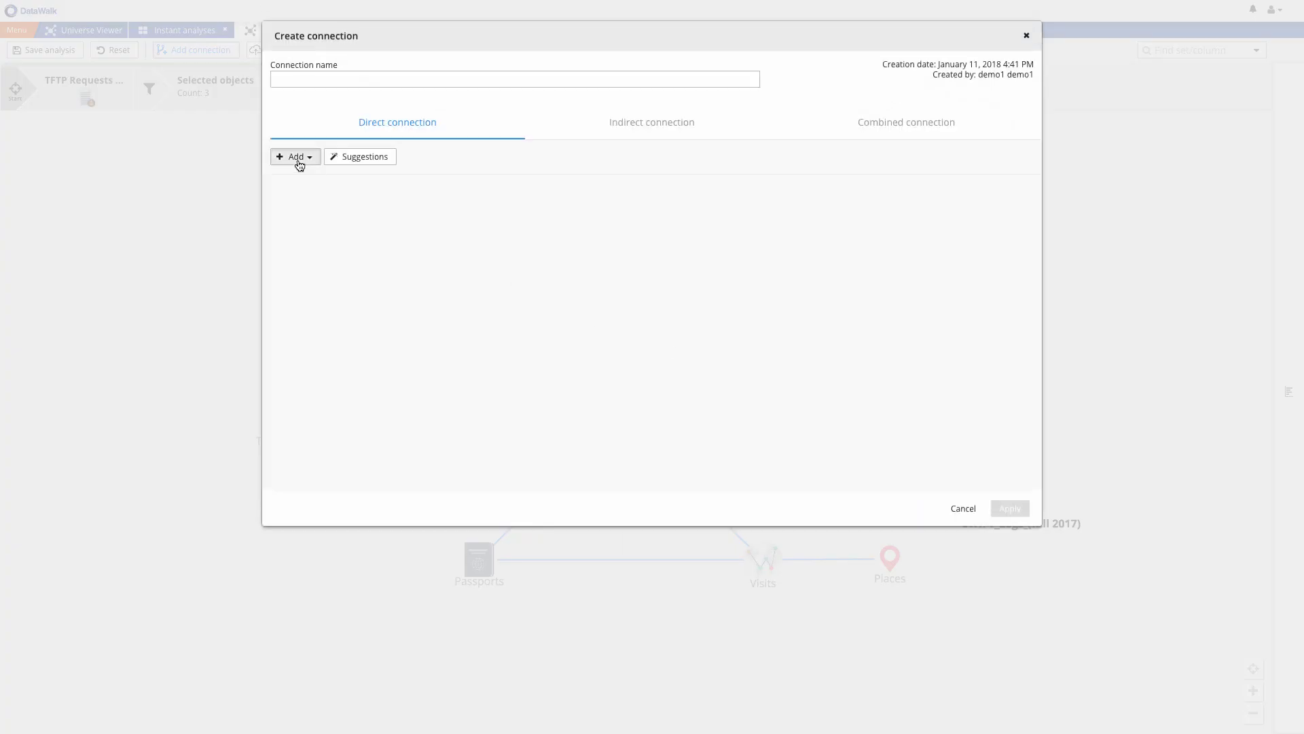
click(299, 157)
click(312, 195)
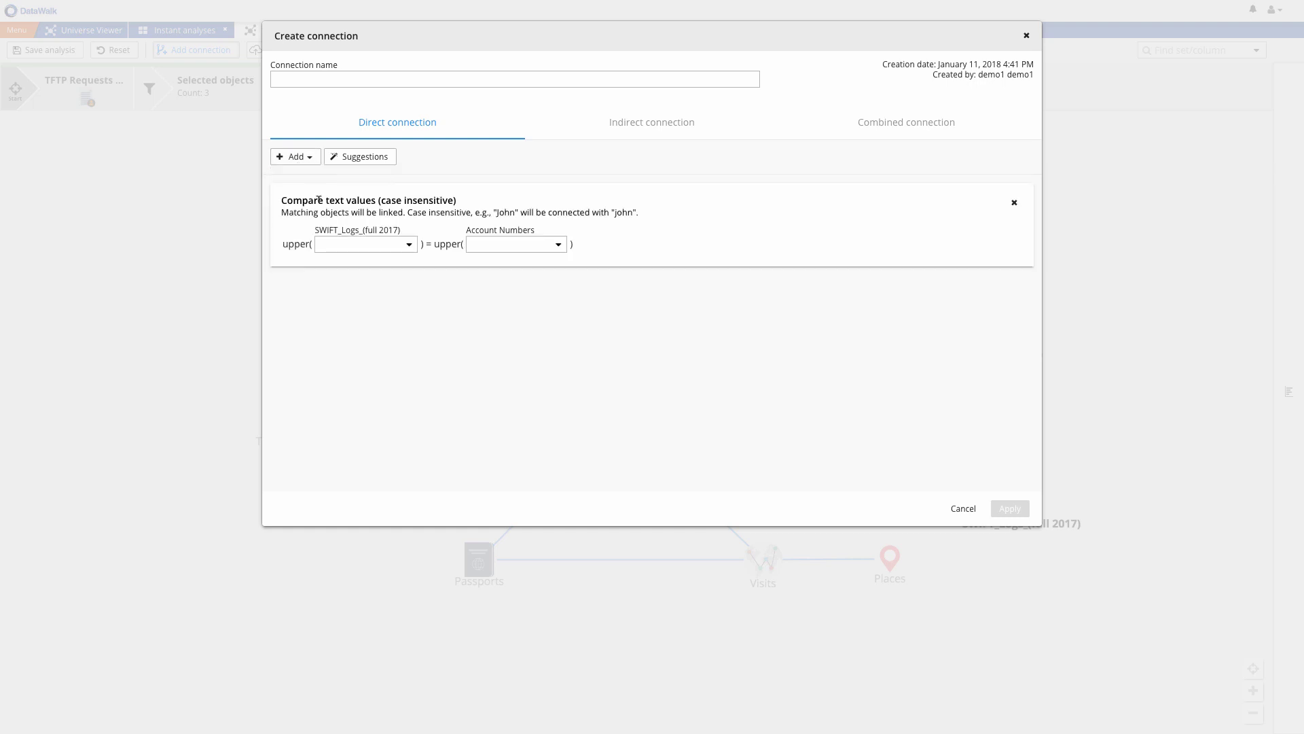
click(401, 249)
click(353, 294)
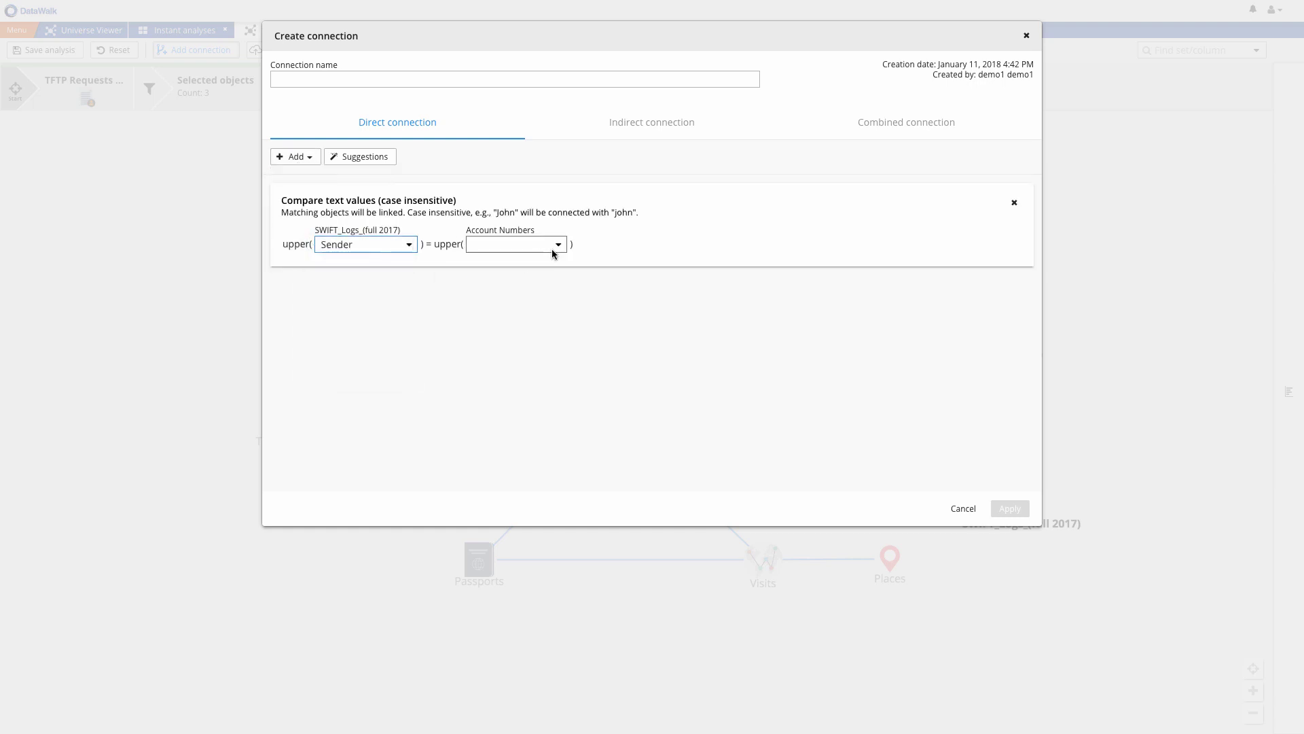
click(552, 248)
click(550, 262)
click(394, 74)
text(Sender)
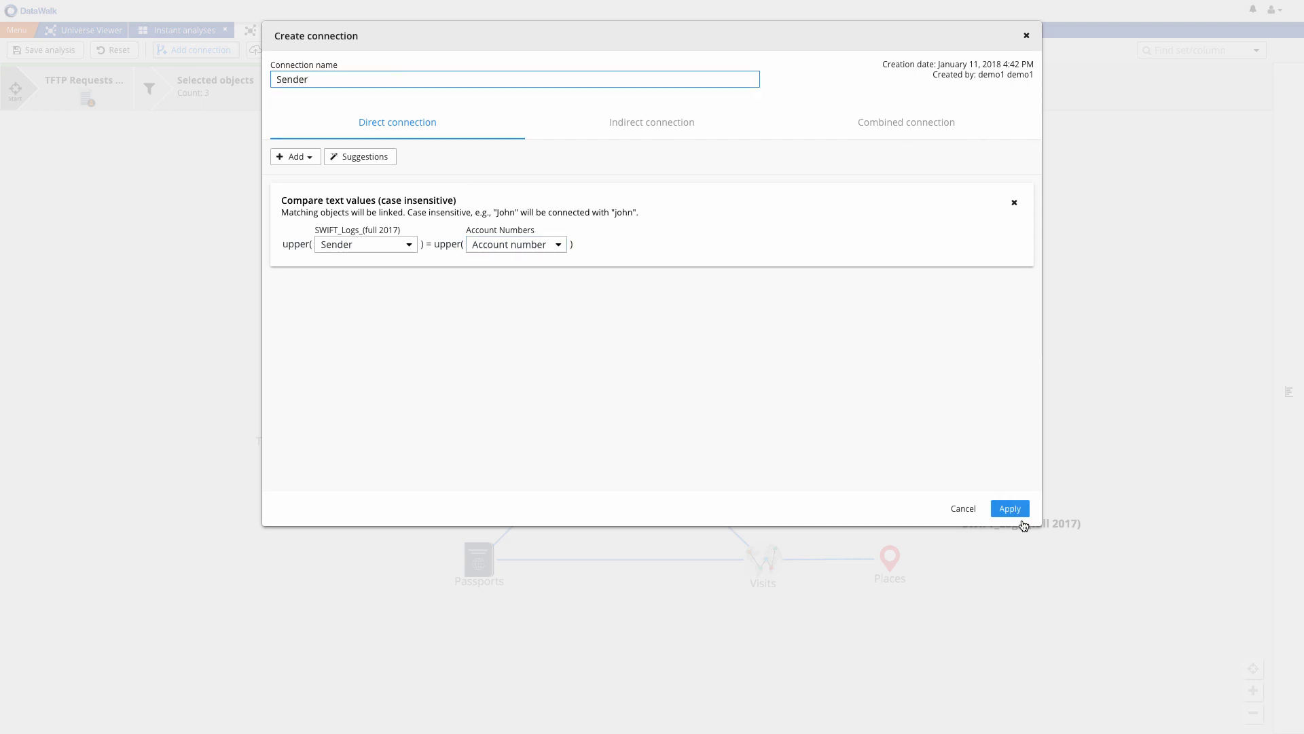
click(1013, 508)
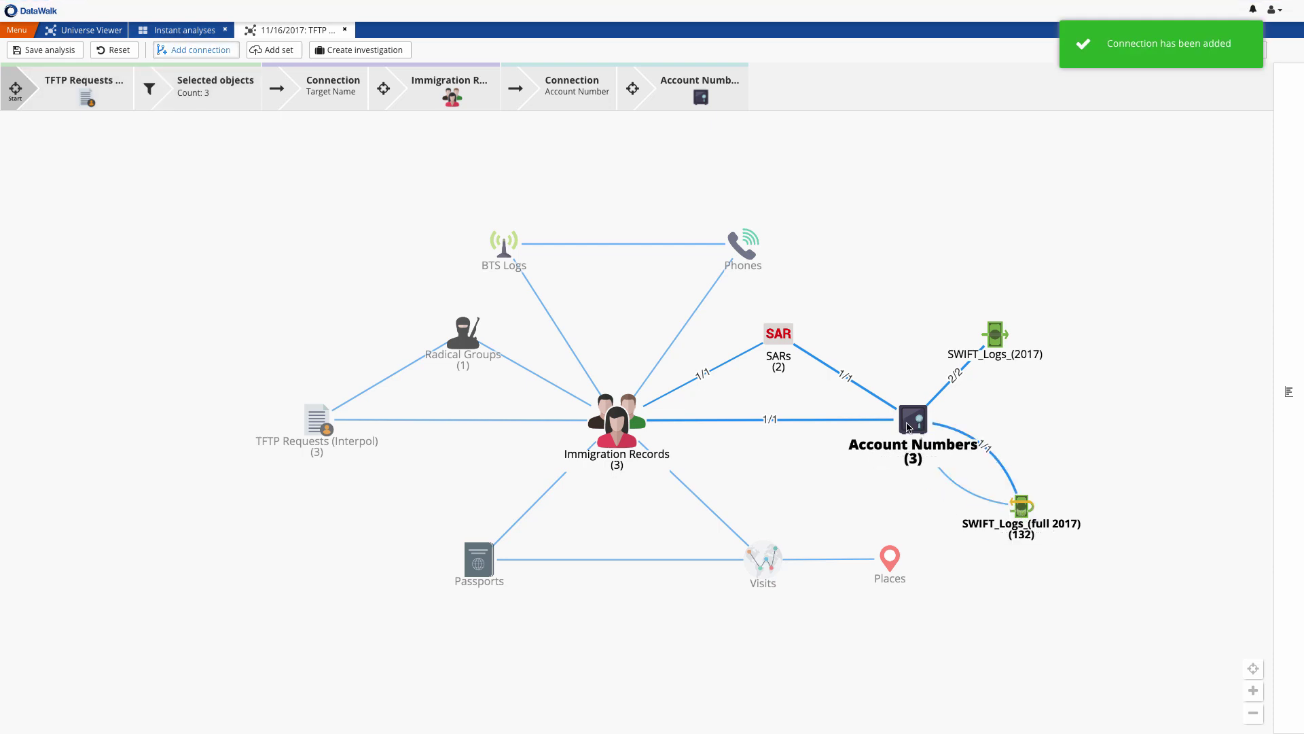
Add a second case-insensitive connection named 'Receiver' and expand to the 346 linked transactions
double_click(932, 434)
click(296, 157)
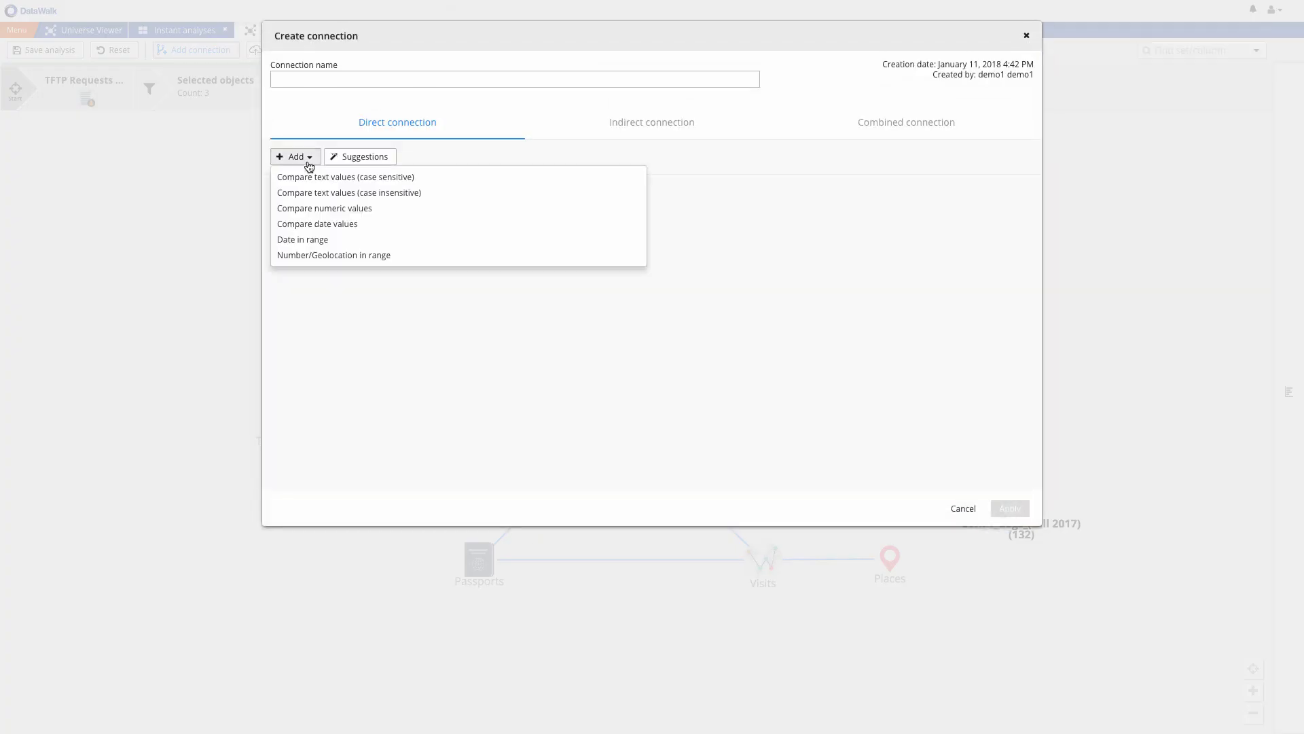
click(309, 176)
text(Receiver)
click(1007, 507)
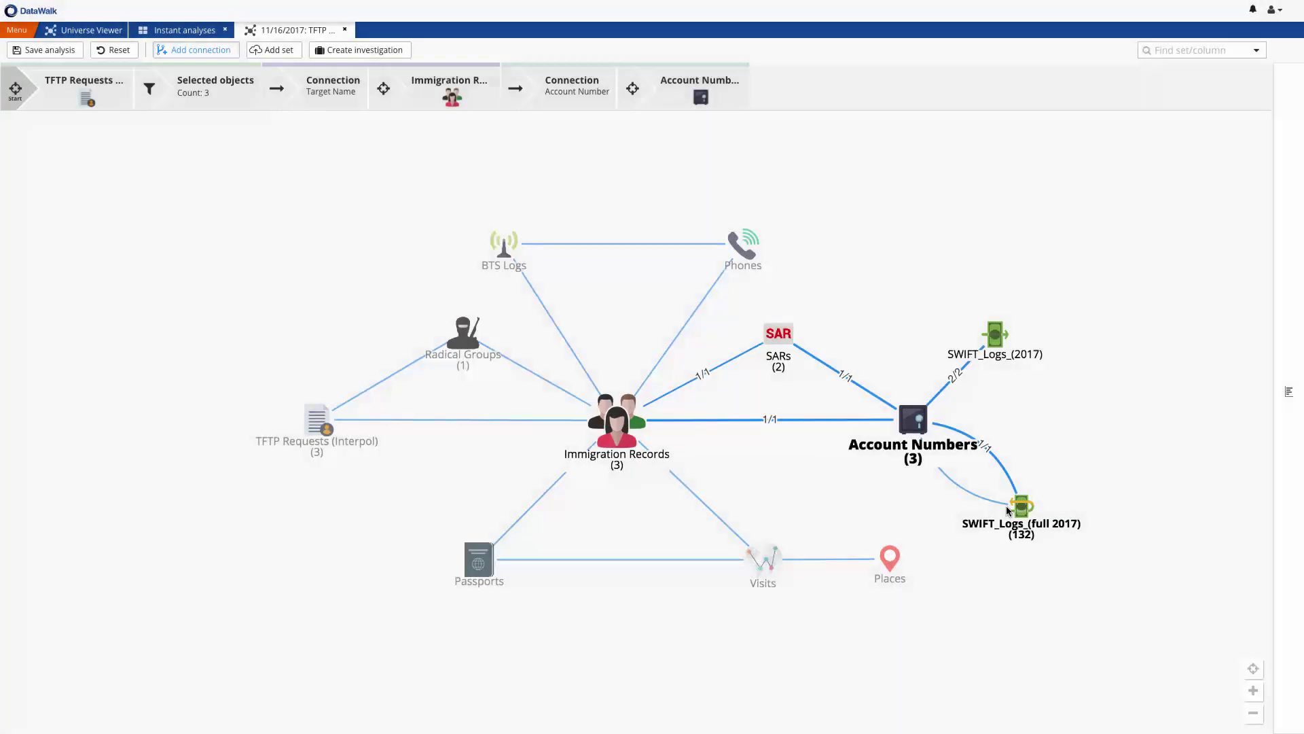
click(1021, 507)
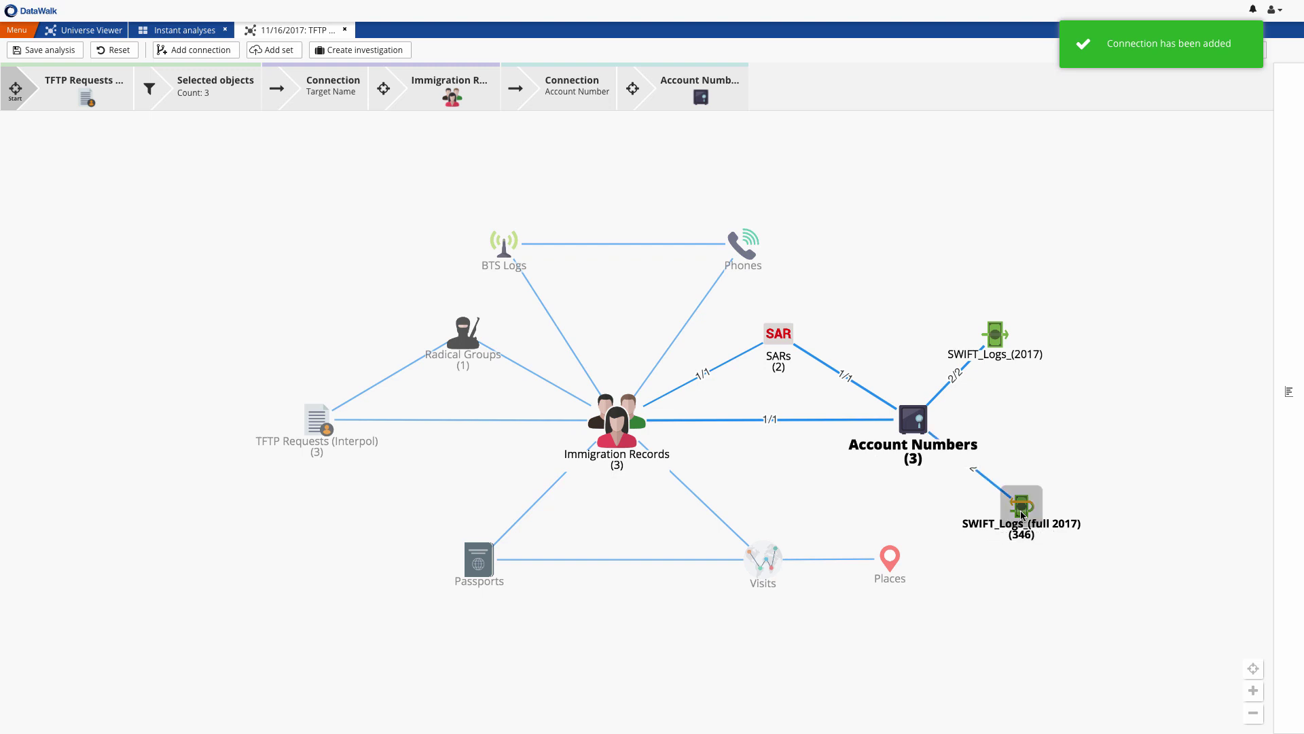
Expand to the 24 accounts in those transfers, growing SWIFT_Logs (full 2017) to 772 transactions
click(921, 426)
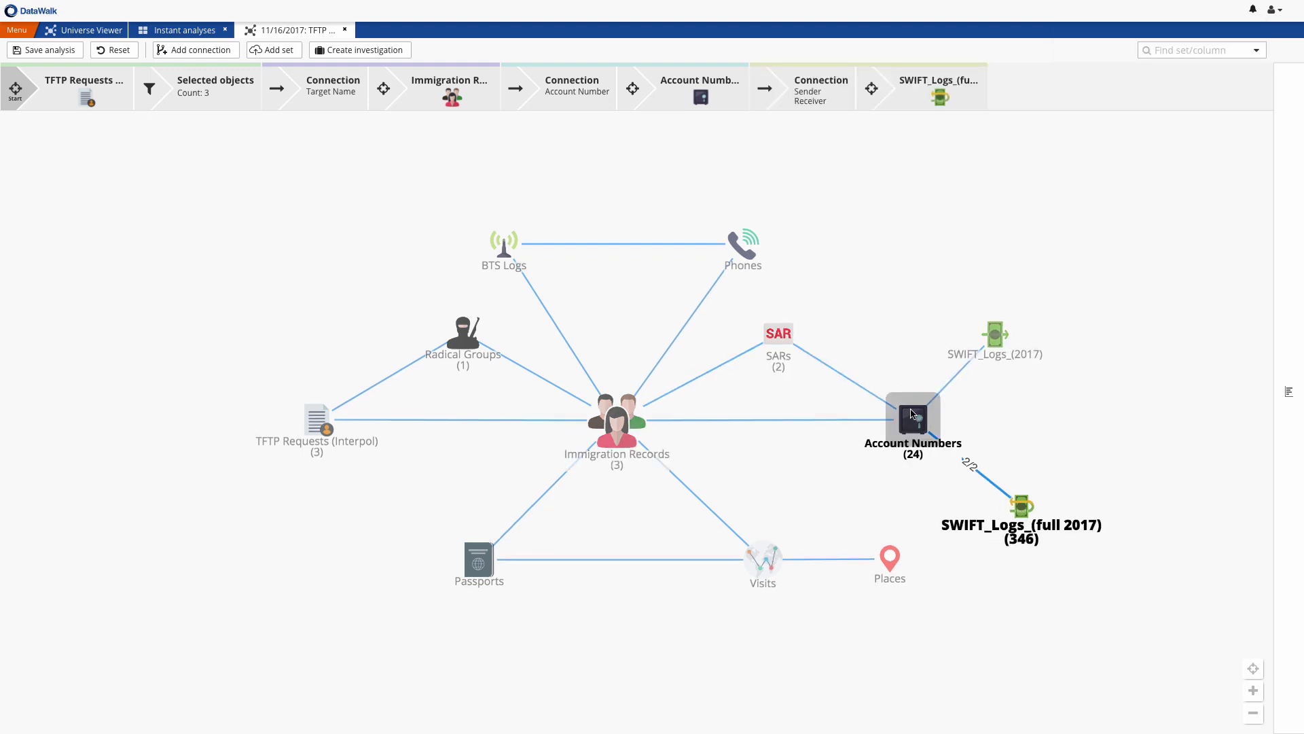
click(913, 415)
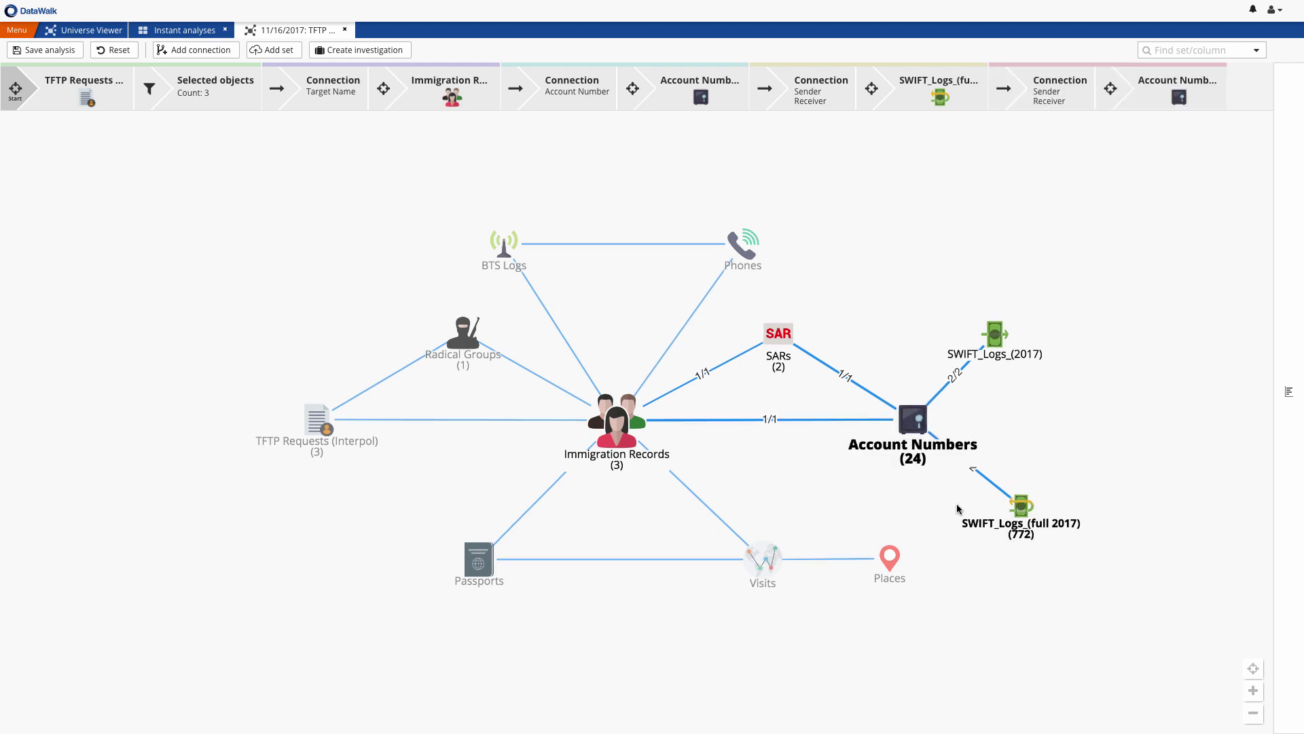
right_click(1026, 506)
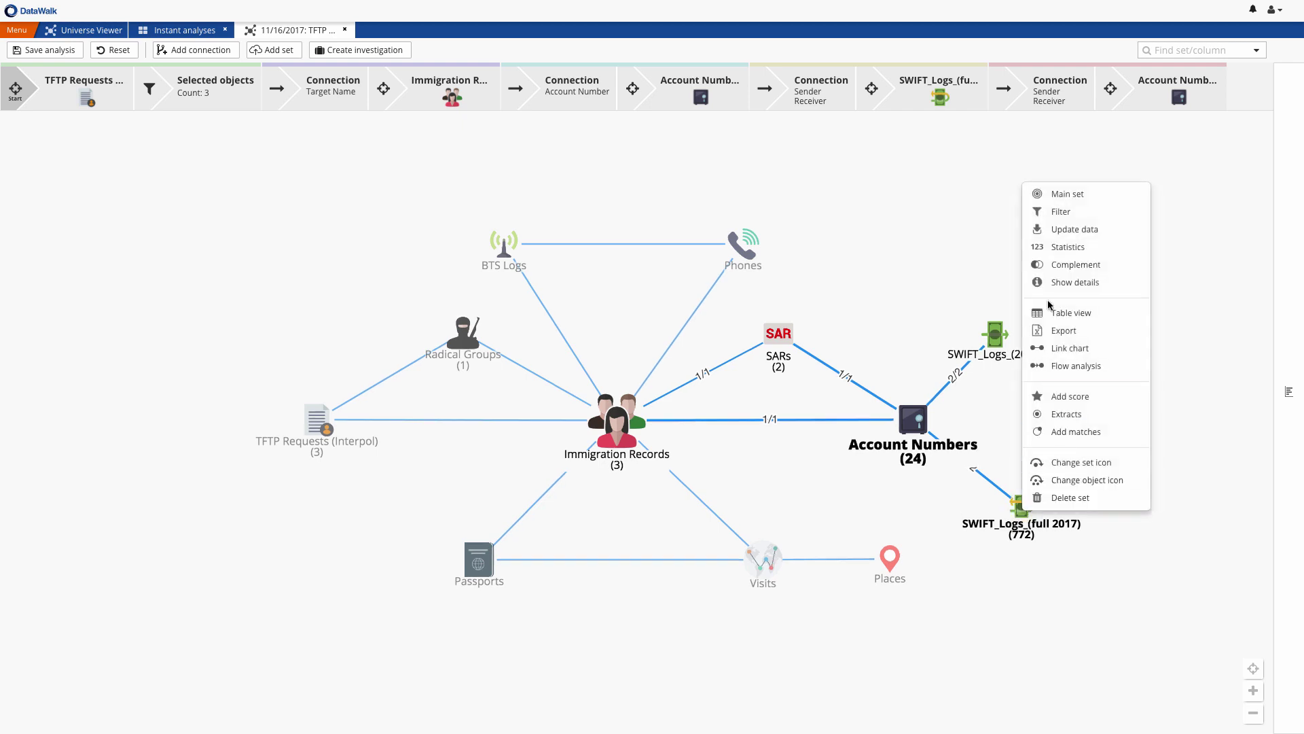
Filter SWIFT_Logs (full 2017) to Date of Transaction in the last 6 months, leaving 14 transactions and 8 accounts
click(447, 208)
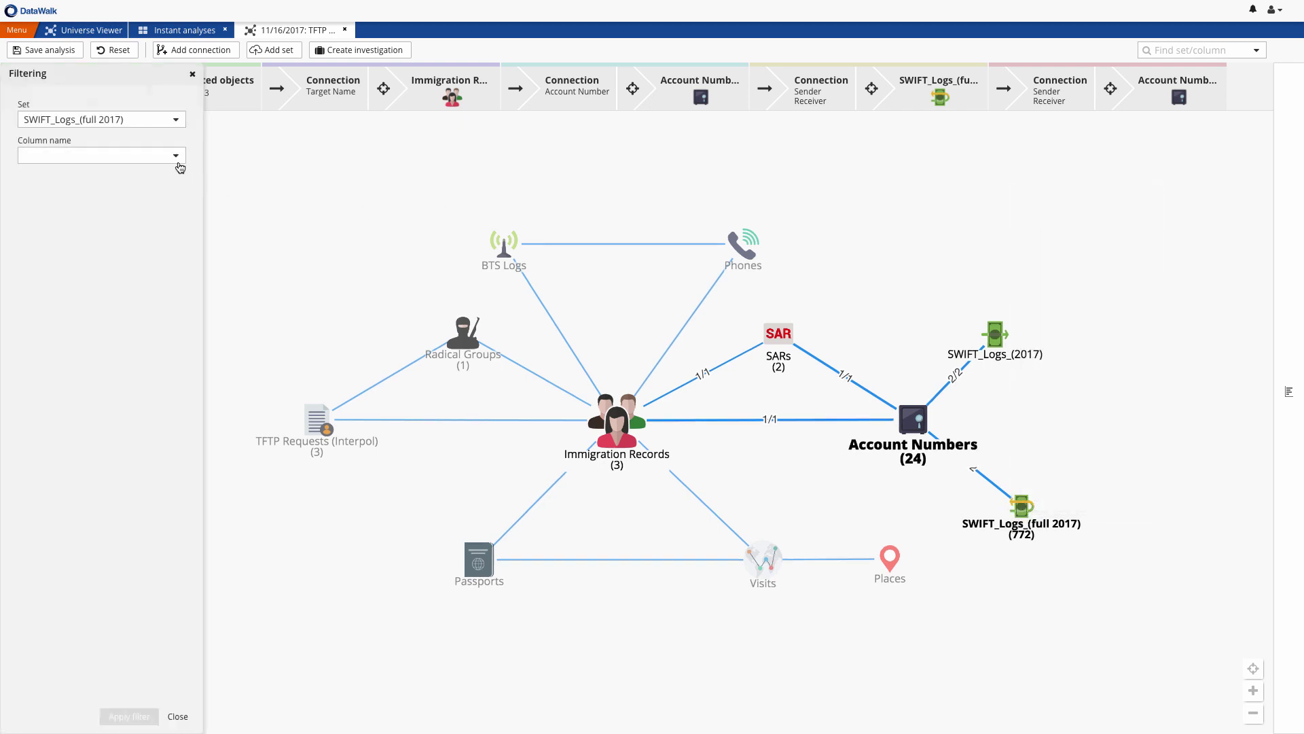
click(178, 161)
click(163, 234)
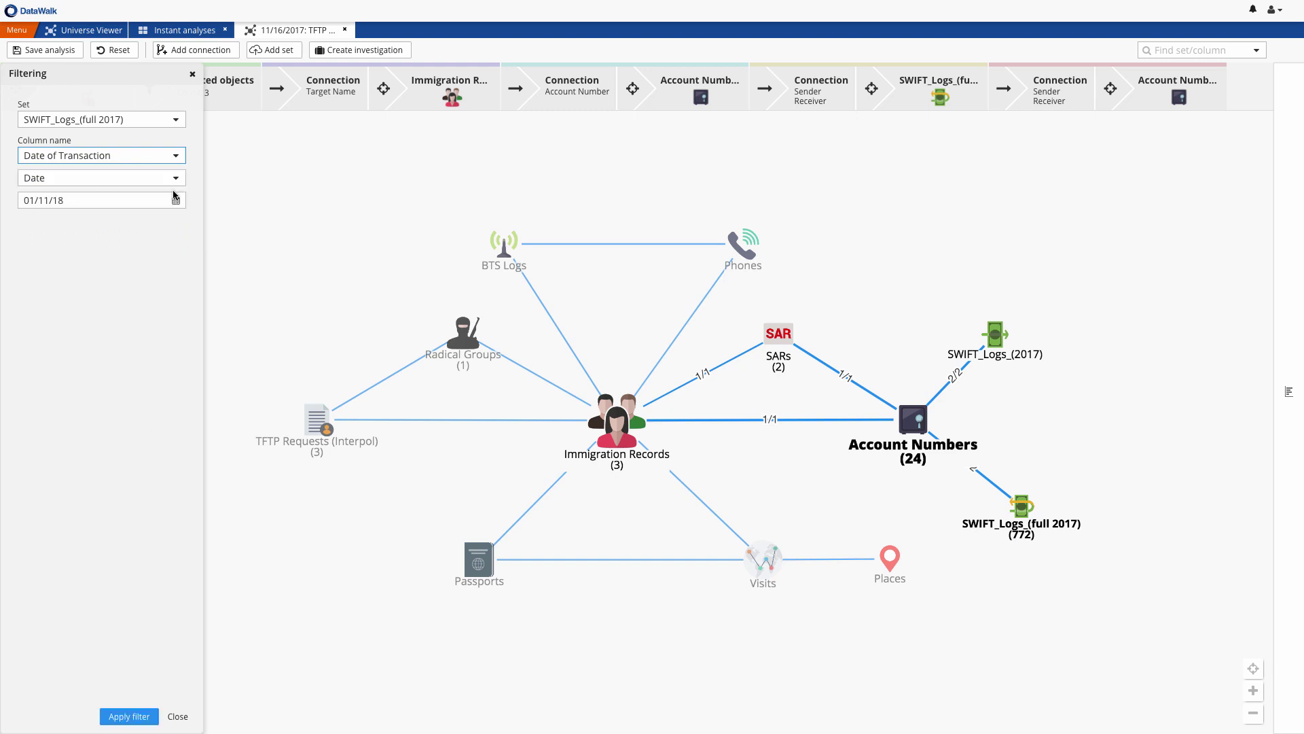
click(174, 181)
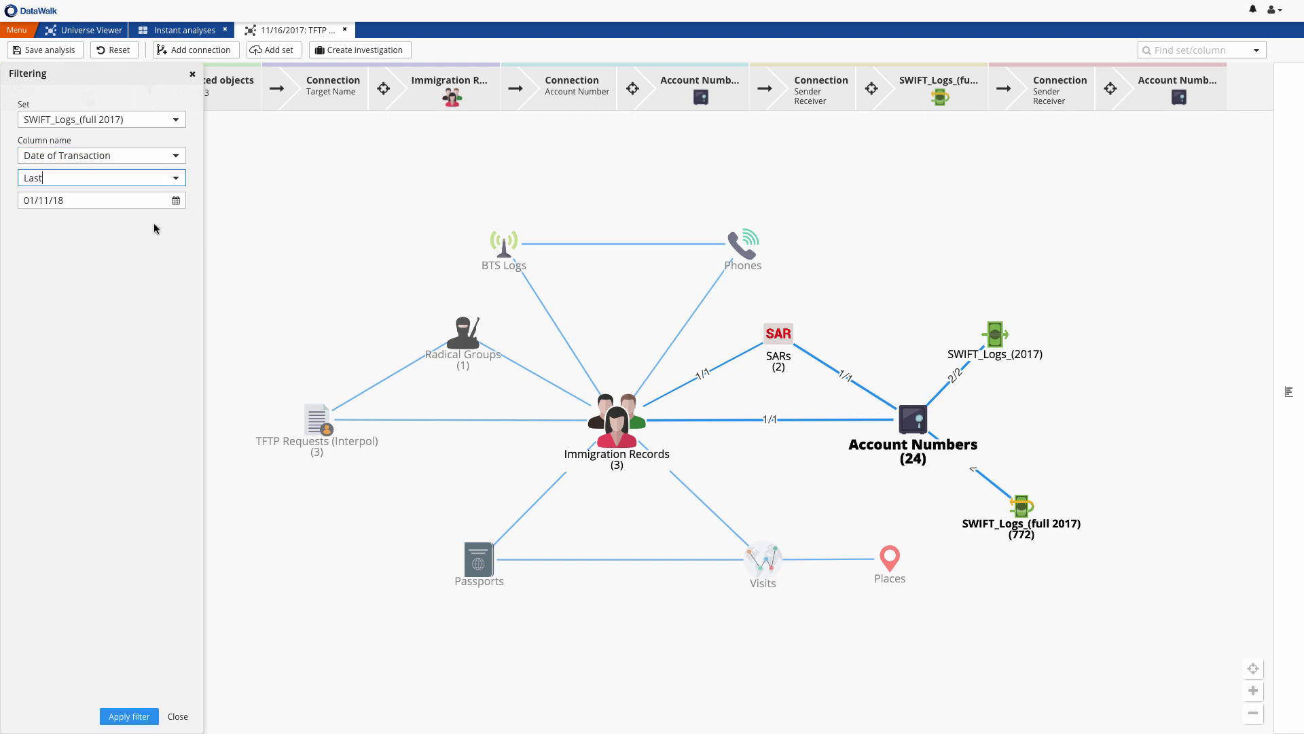
key(Return)
text(6)
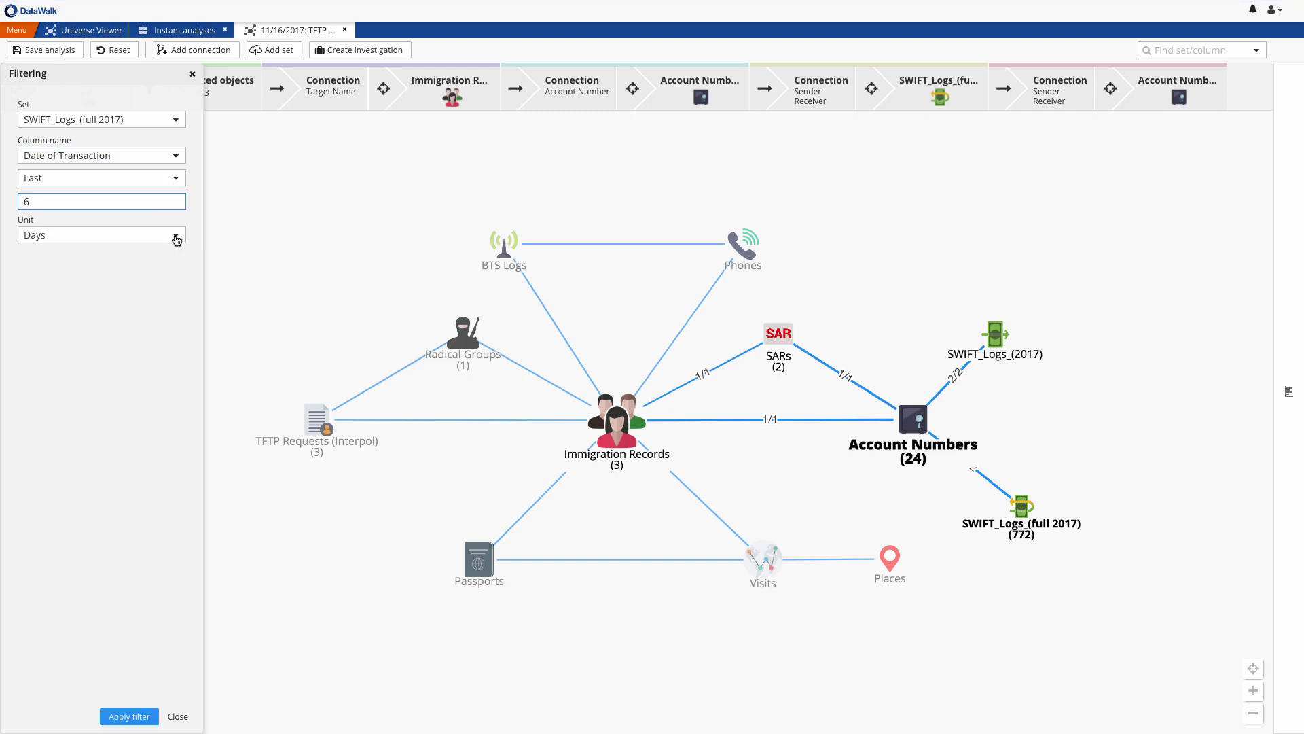
click(176, 240)
click(163, 294)
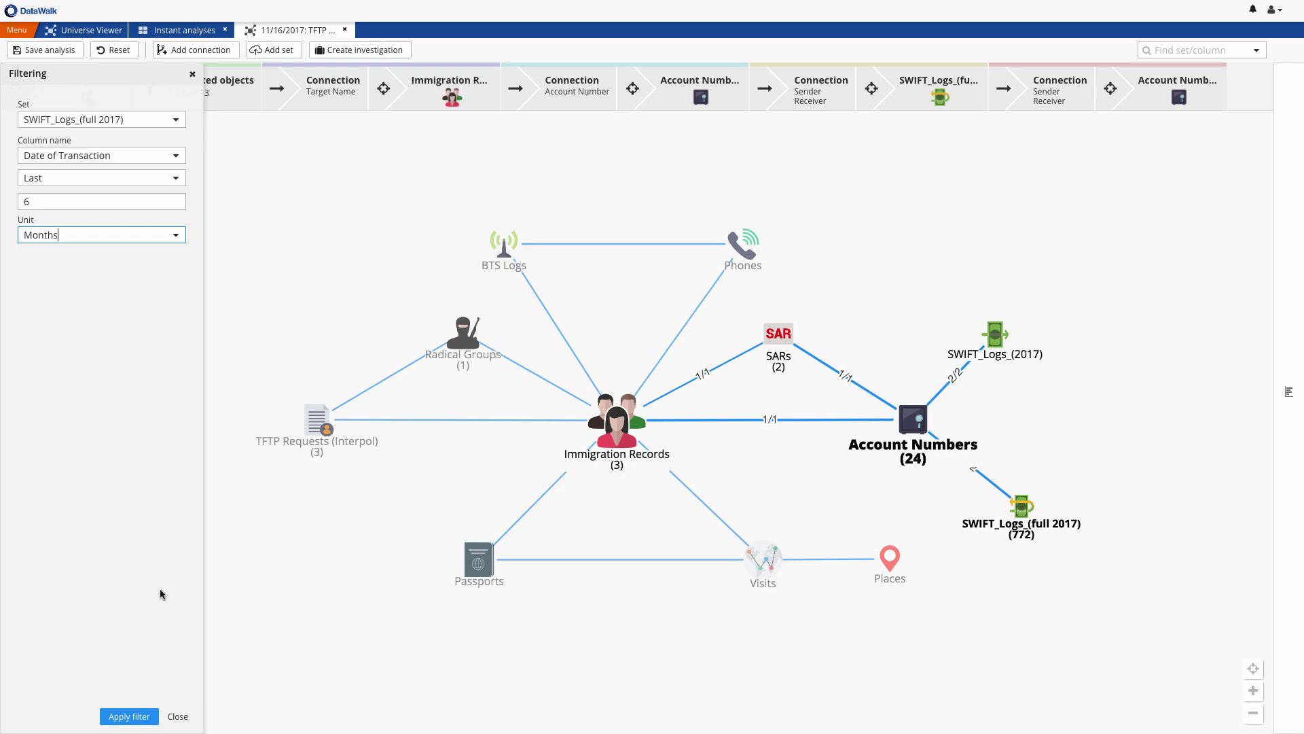
click(129, 716)
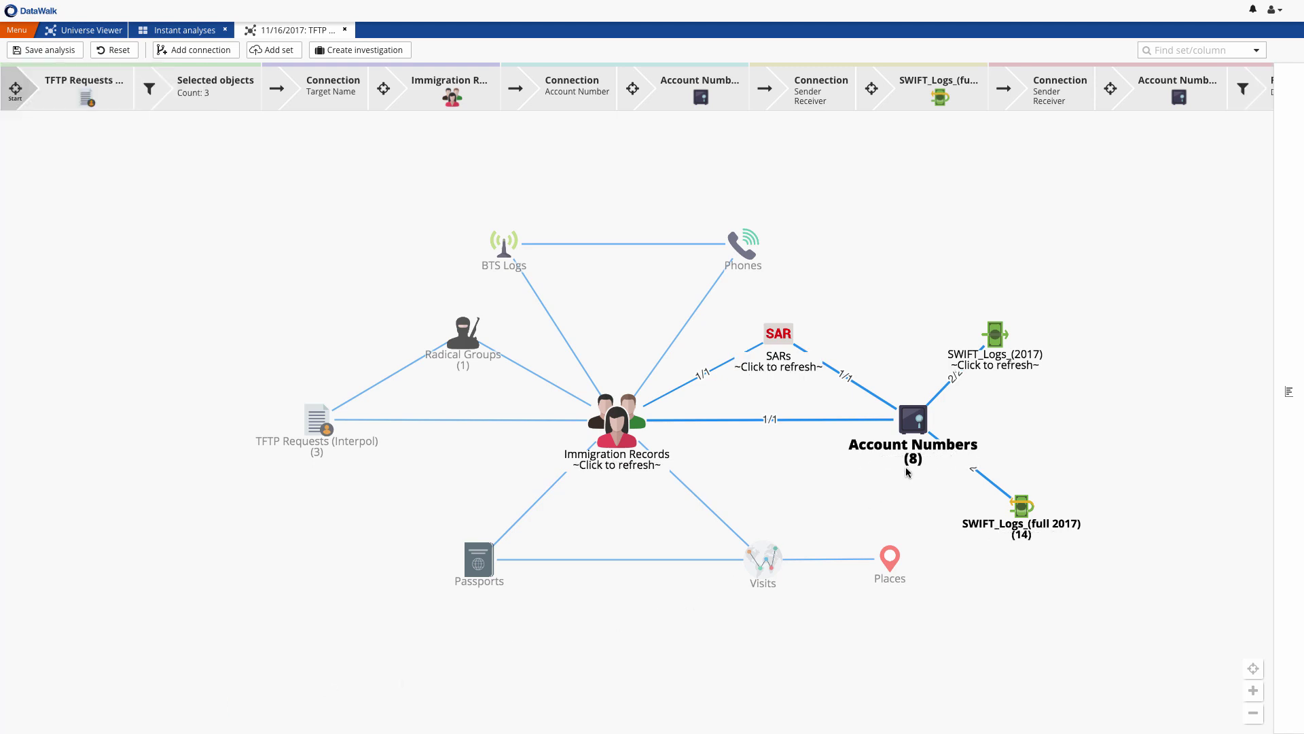
click(915, 423)
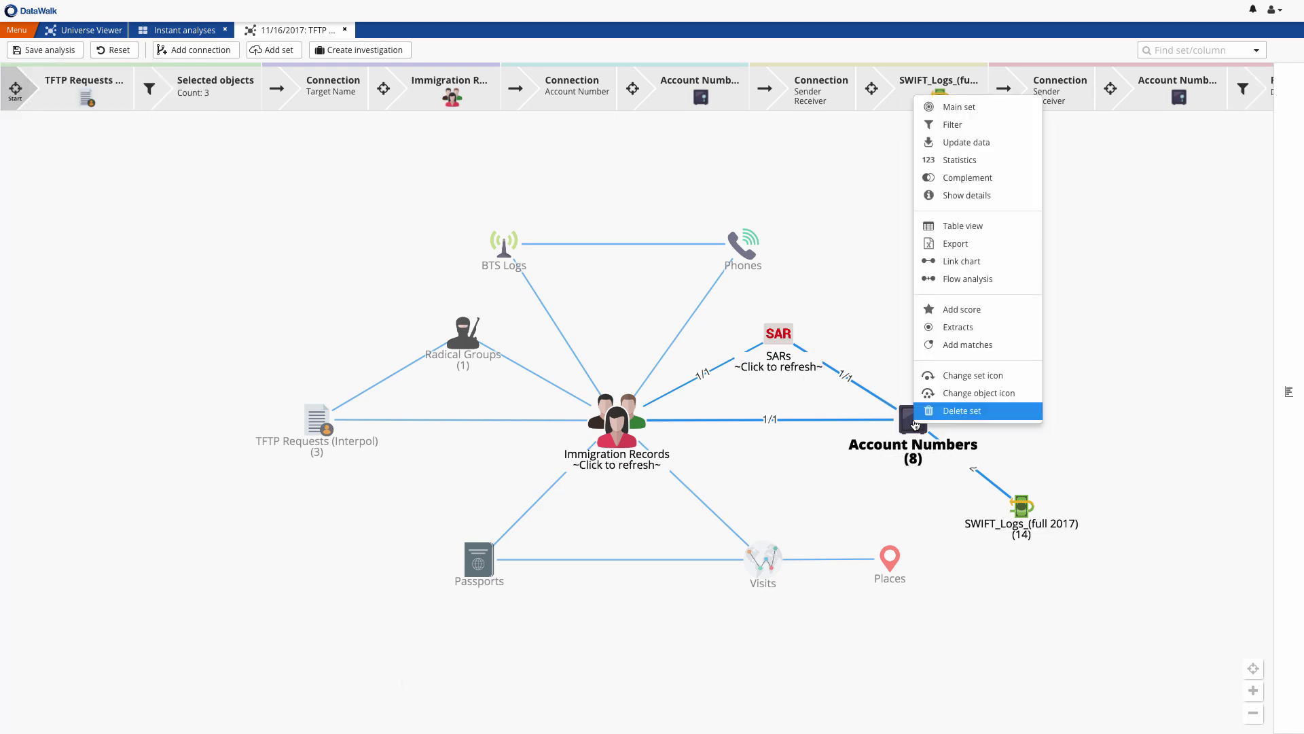
Open a flow analysis of the 8 accounts, link their Immigration Records holders and SARs, and lay it out Hierarchy top
click(954, 279)
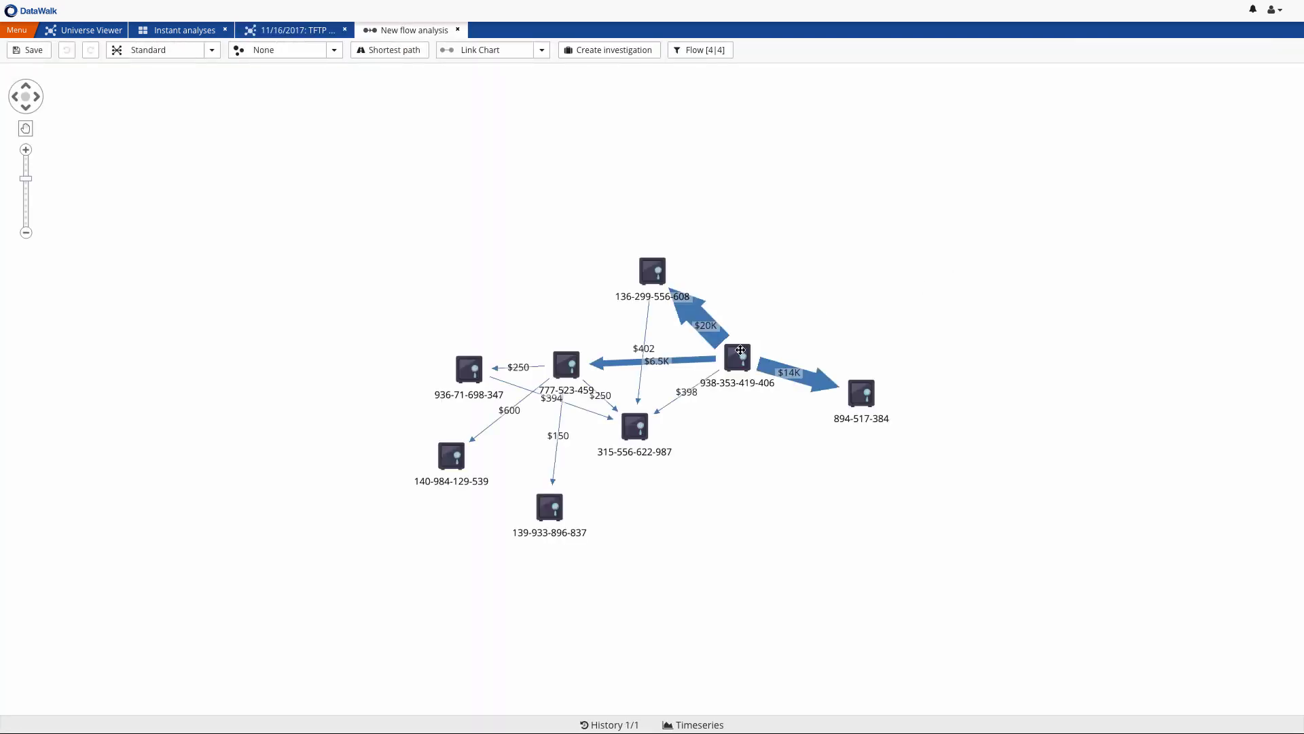
click(741, 351)
key(ctrl+a)
double_click(740, 356)
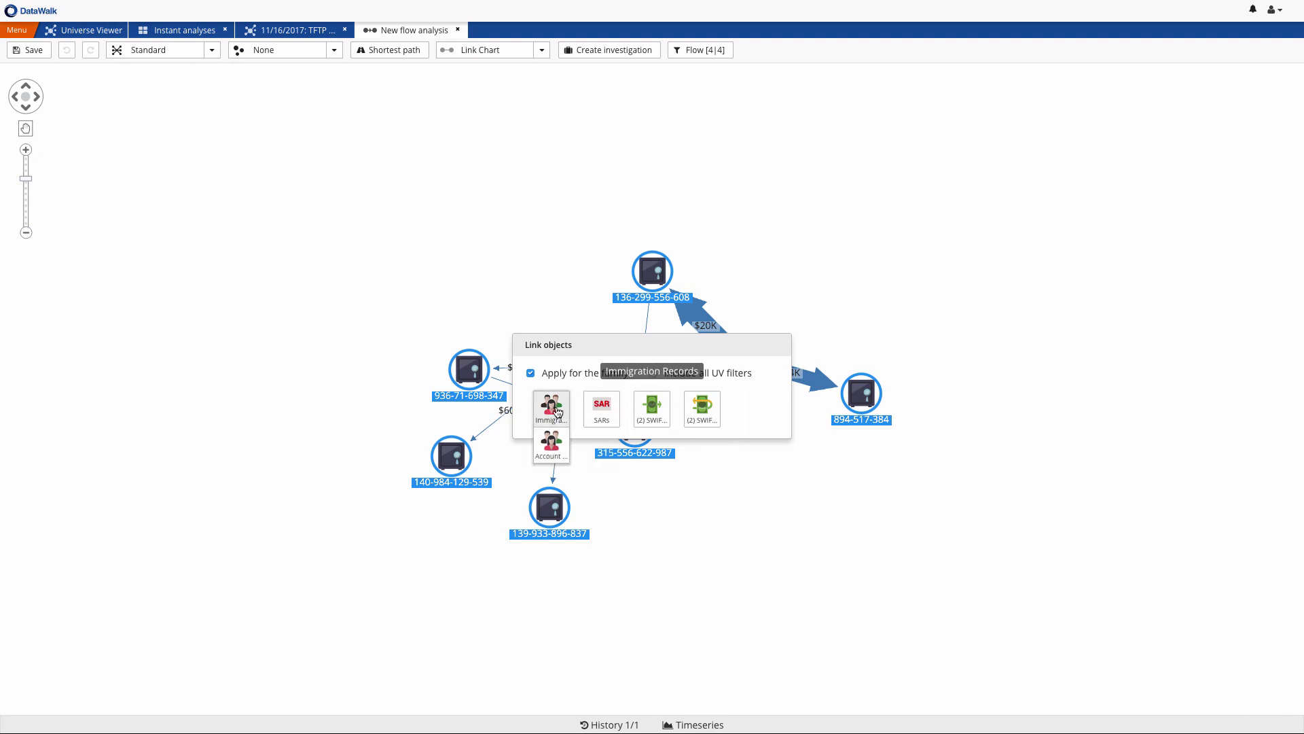
click(549, 408)
double_click(552, 410)
click(596, 407)
click(734, 439)
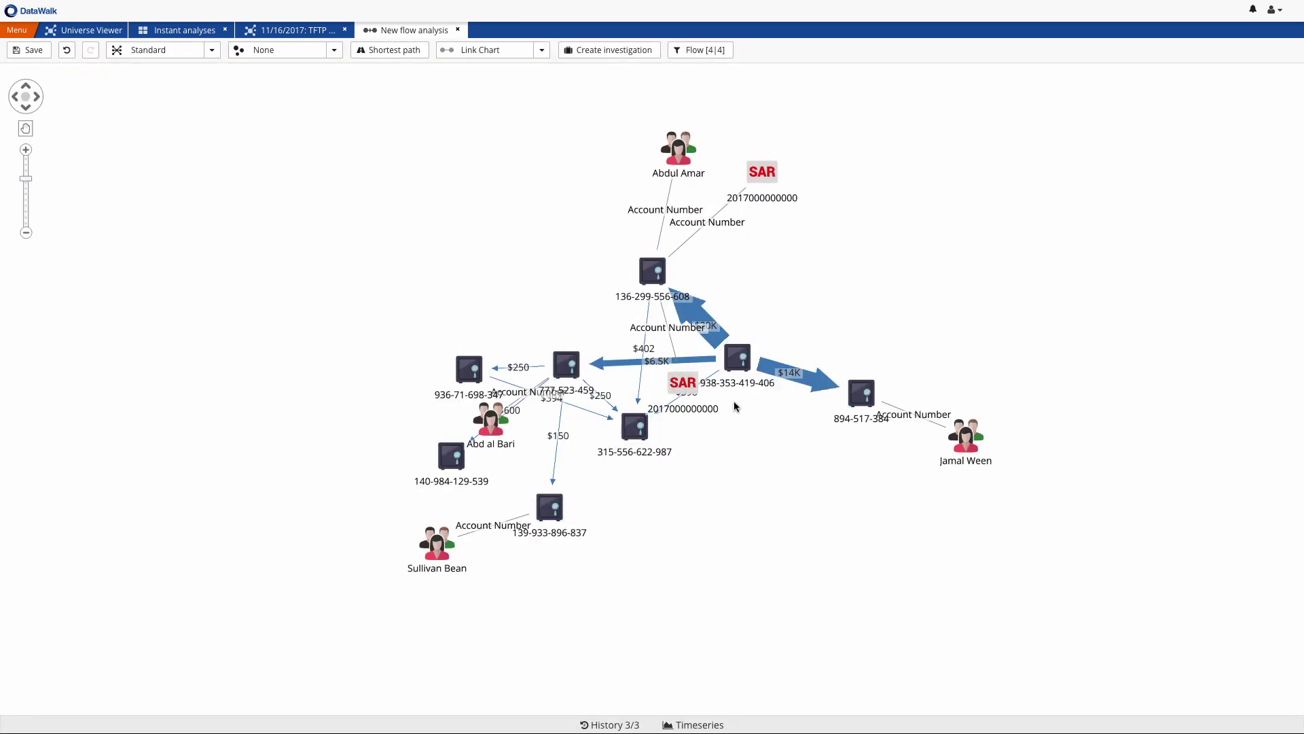
click(737, 358)
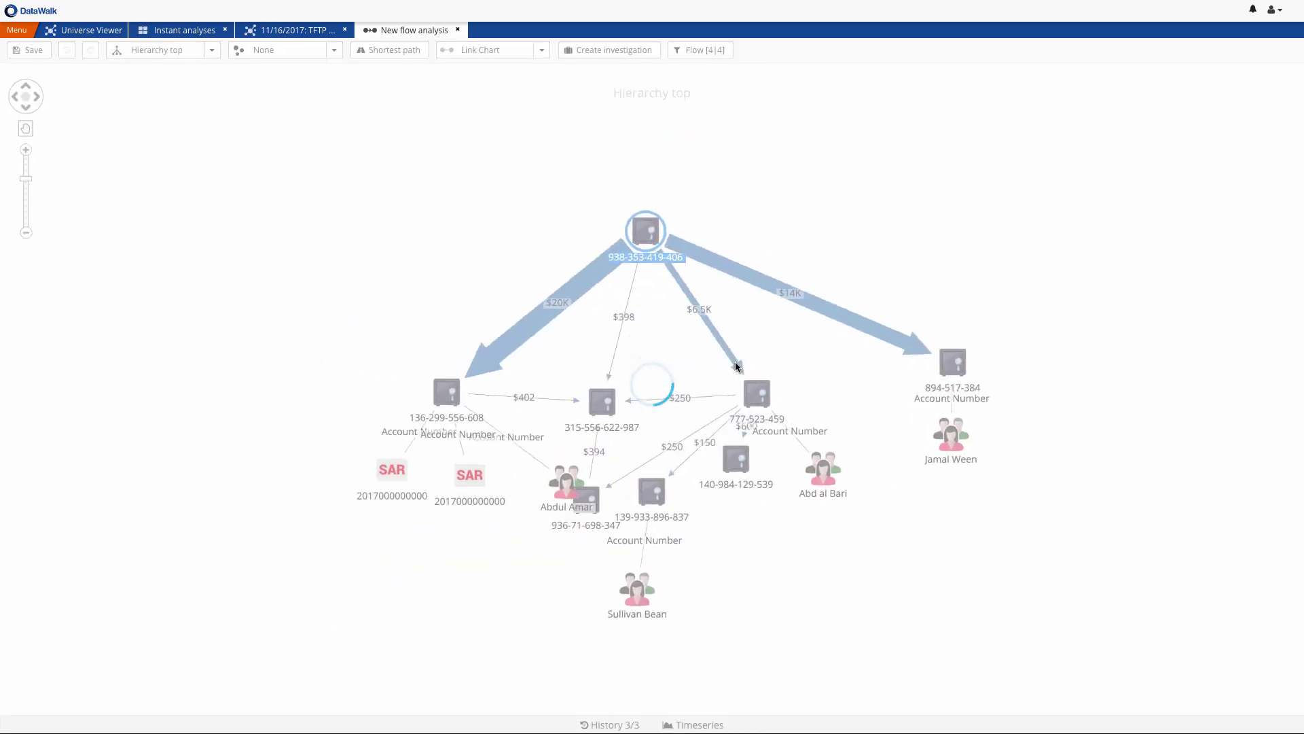
Show the transactions timeline and move its window back to 10/28/16 – 07/19/17
click(688, 722)
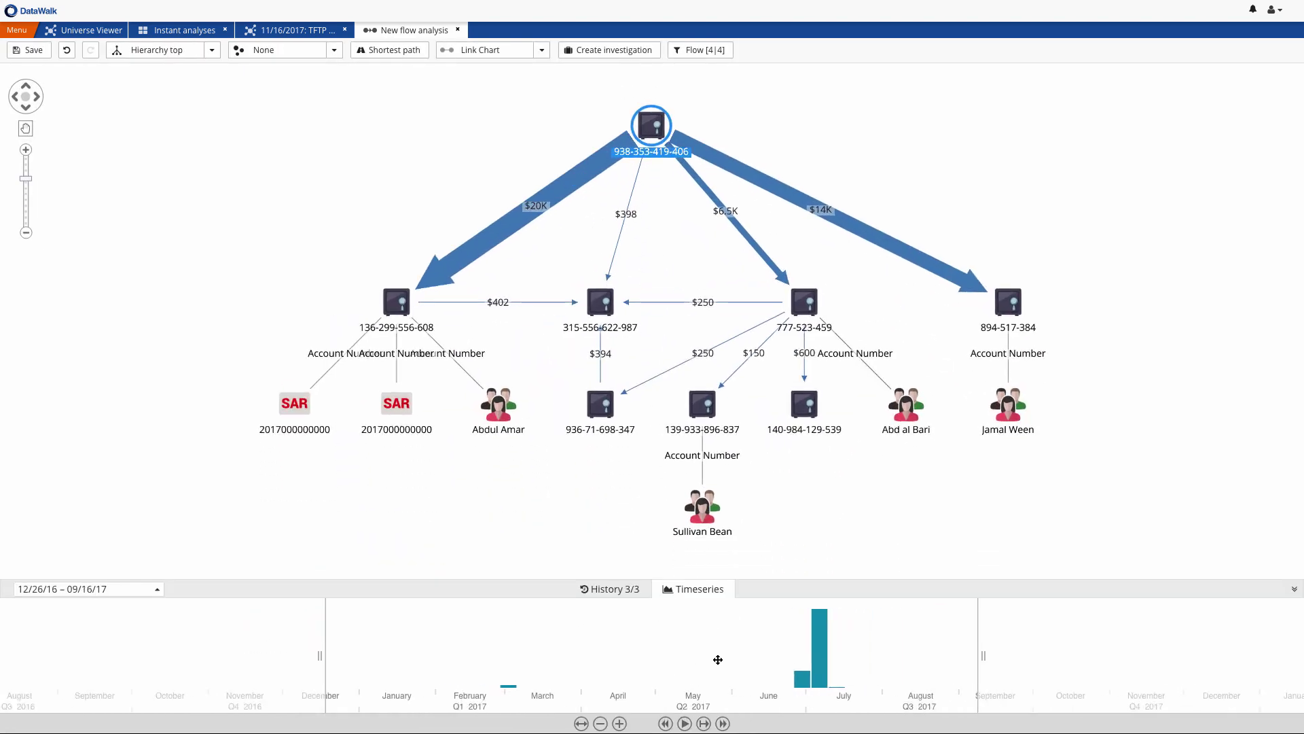
drag(885, 662, 814, 675)
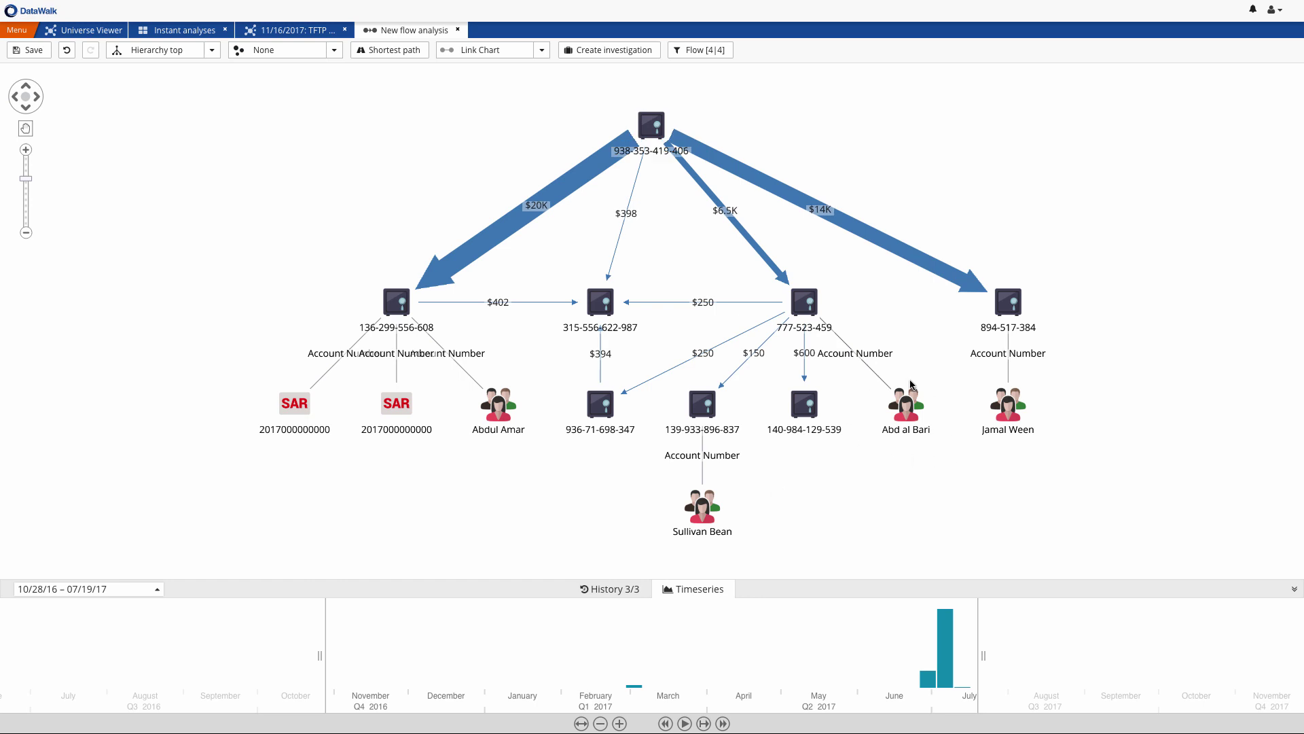
Label account nodes by owner name, such as Grocery Shop GmbH and PayPal: Booking.com
click(600, 414)
right_click(601, 416)
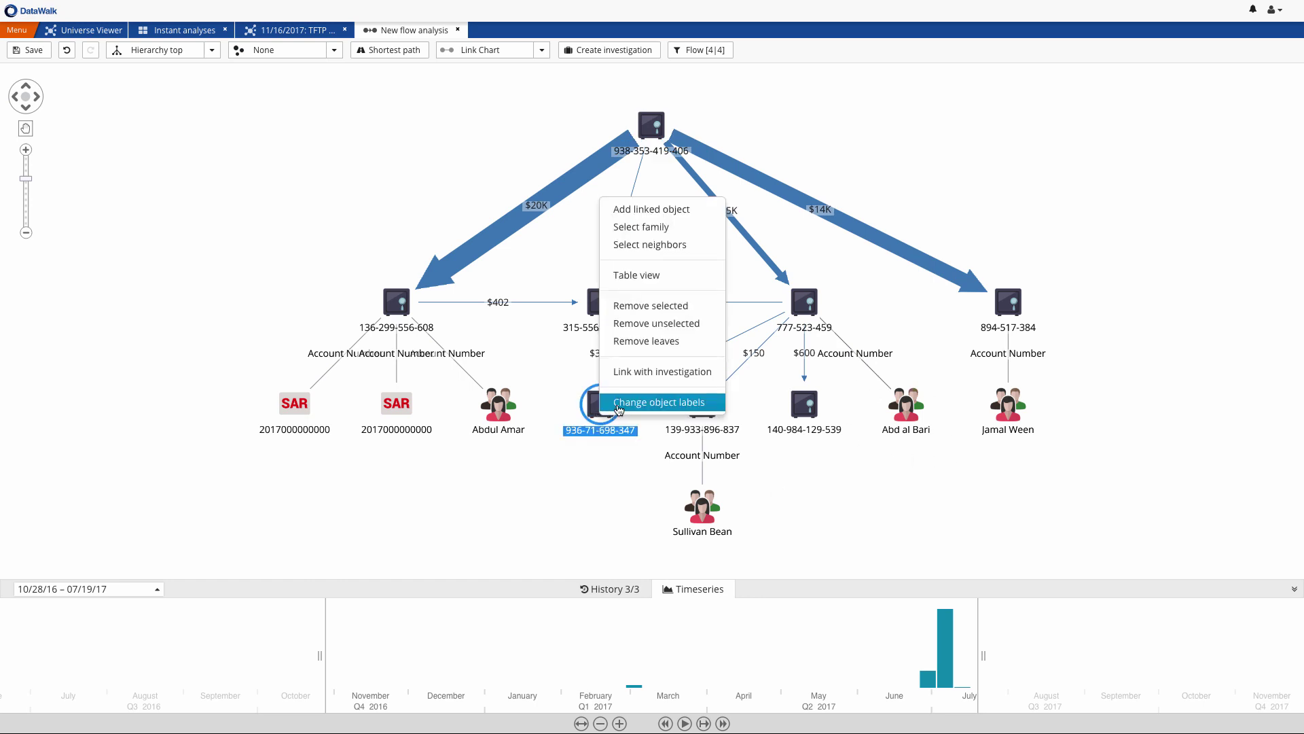
click(617, 403)
click(642, 96)
click(645, 105)
click(760, 170)
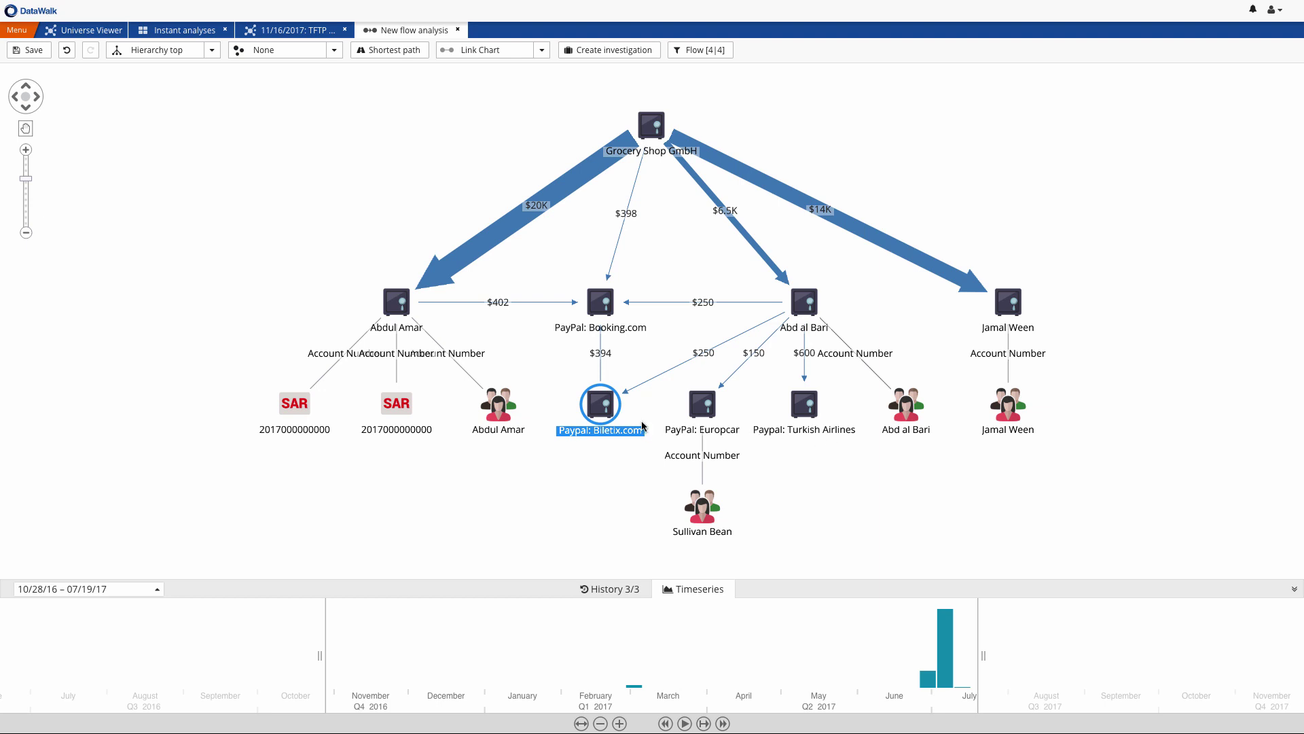
right_click(603, 406)
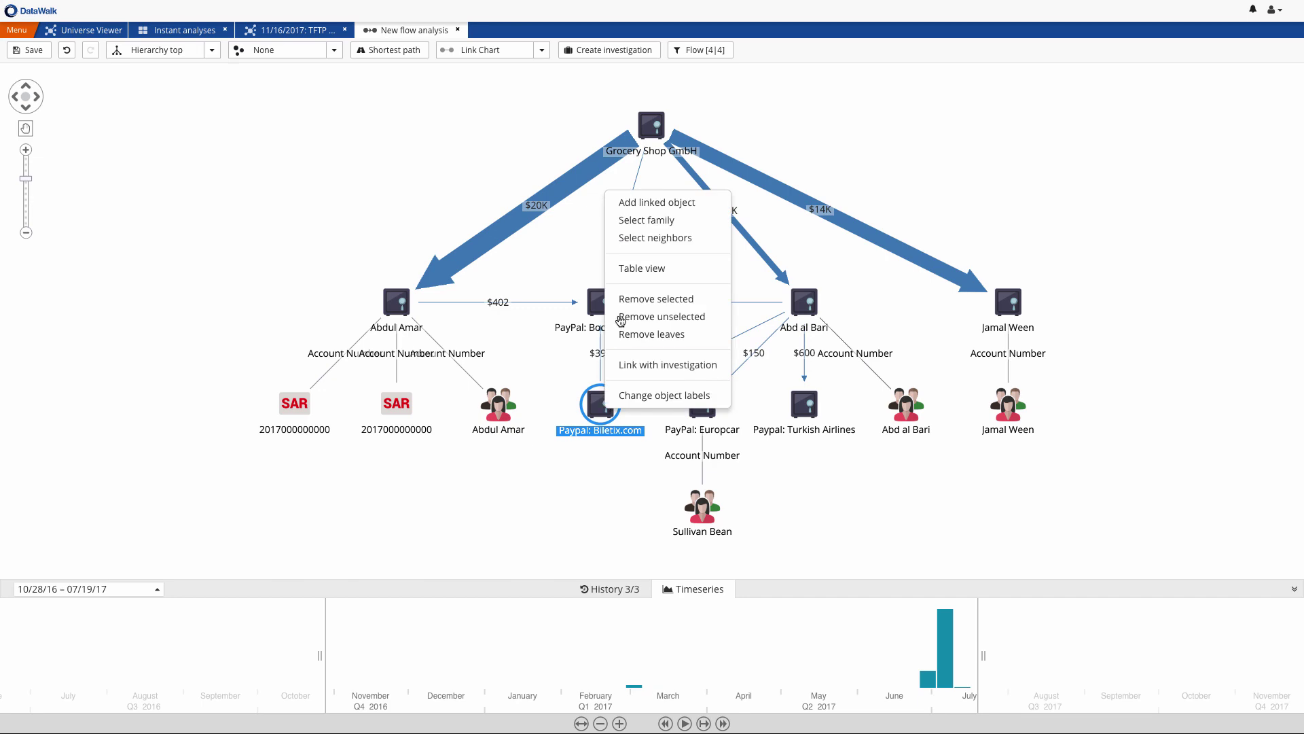
View the Biletix account's records, then map IF Performance Hall Beşiktaş and select its address
click(635, 268)
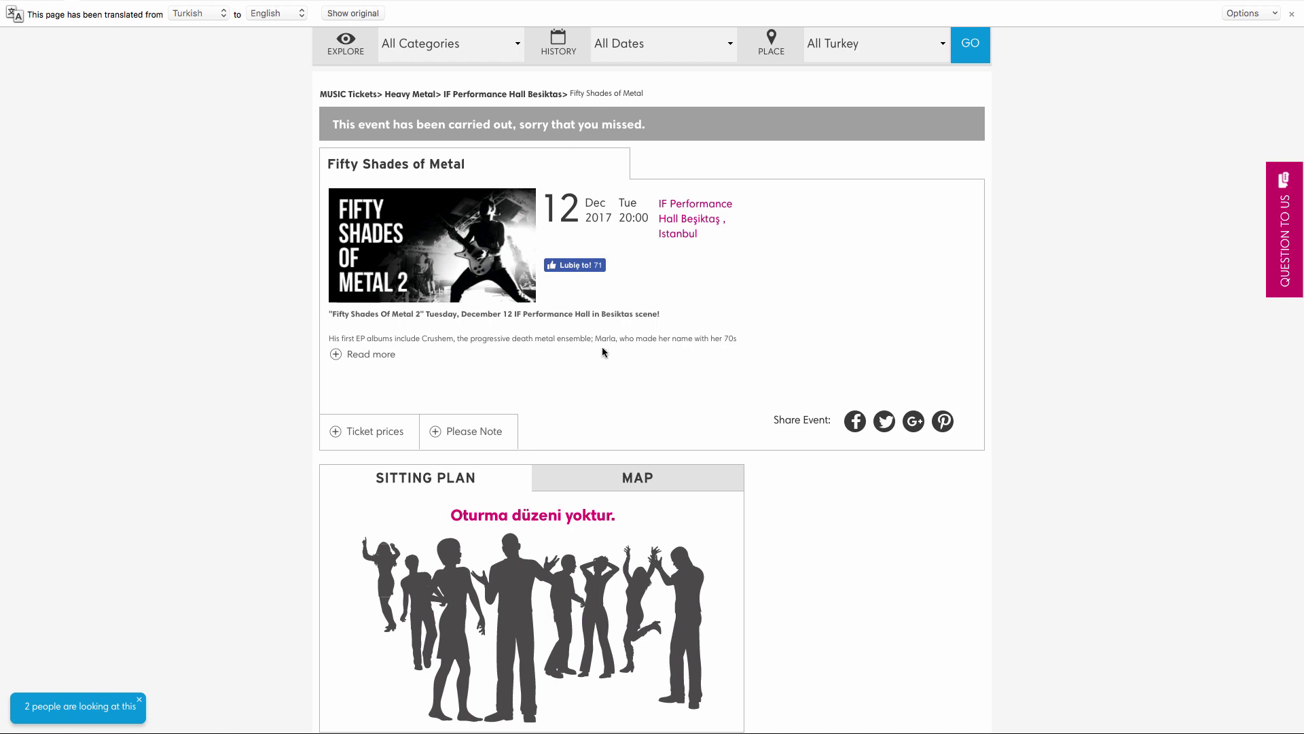
click(632, 477)
scroll(547, 462, down, 2)
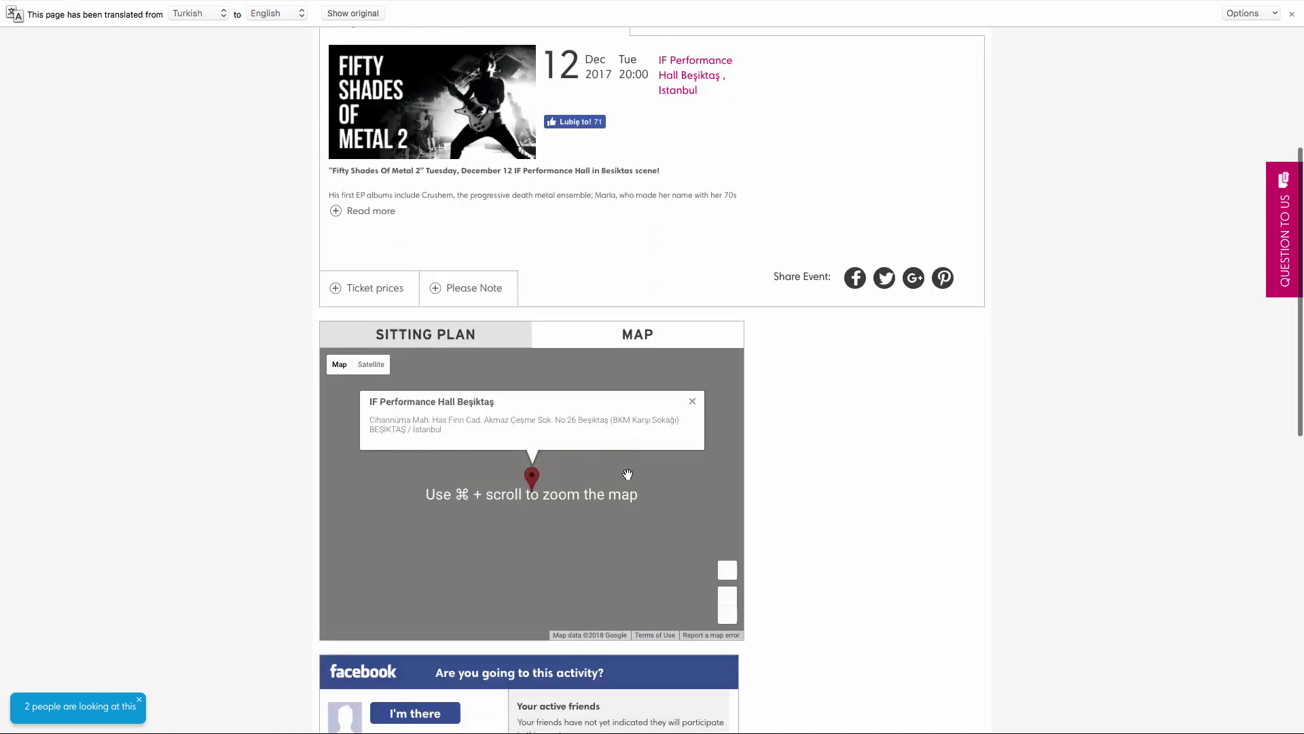
drag(443, 431, 367, 404)
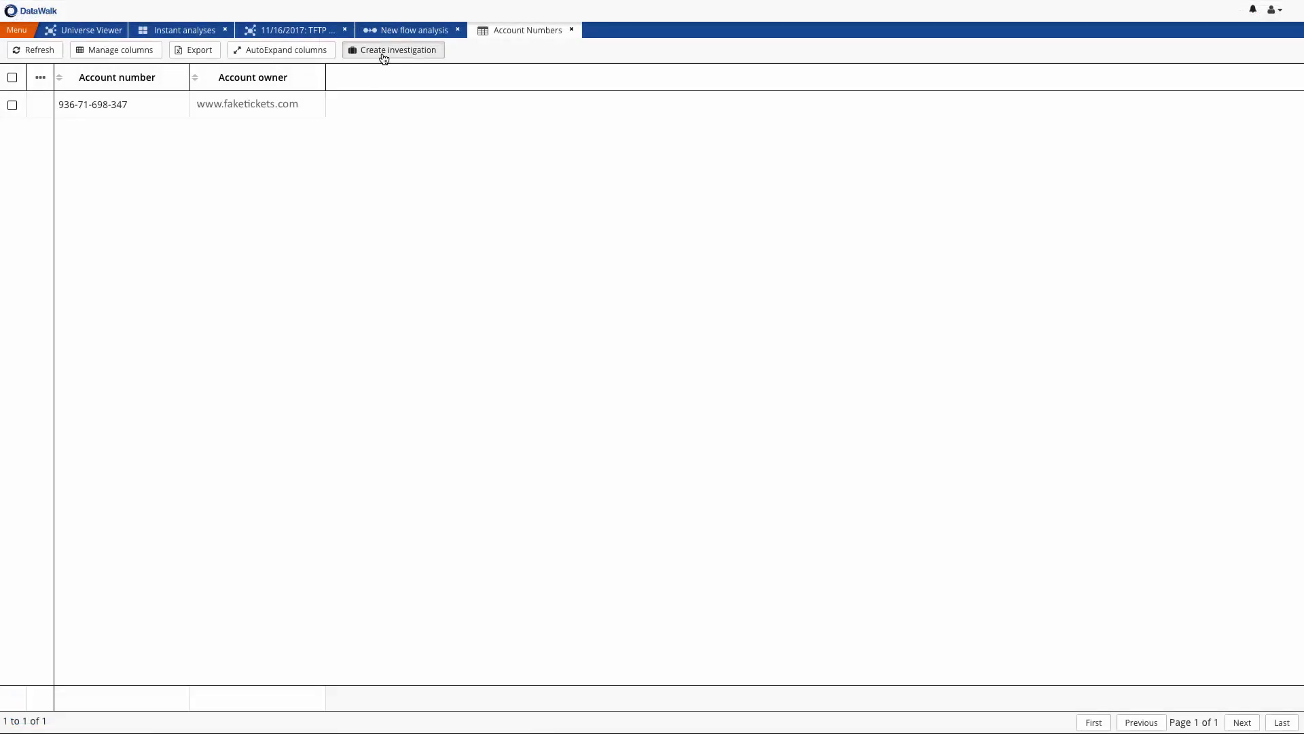
Save a 'Place of interest - Concert place' note with the pasted venue address and screenshot attached
click(382, 53)
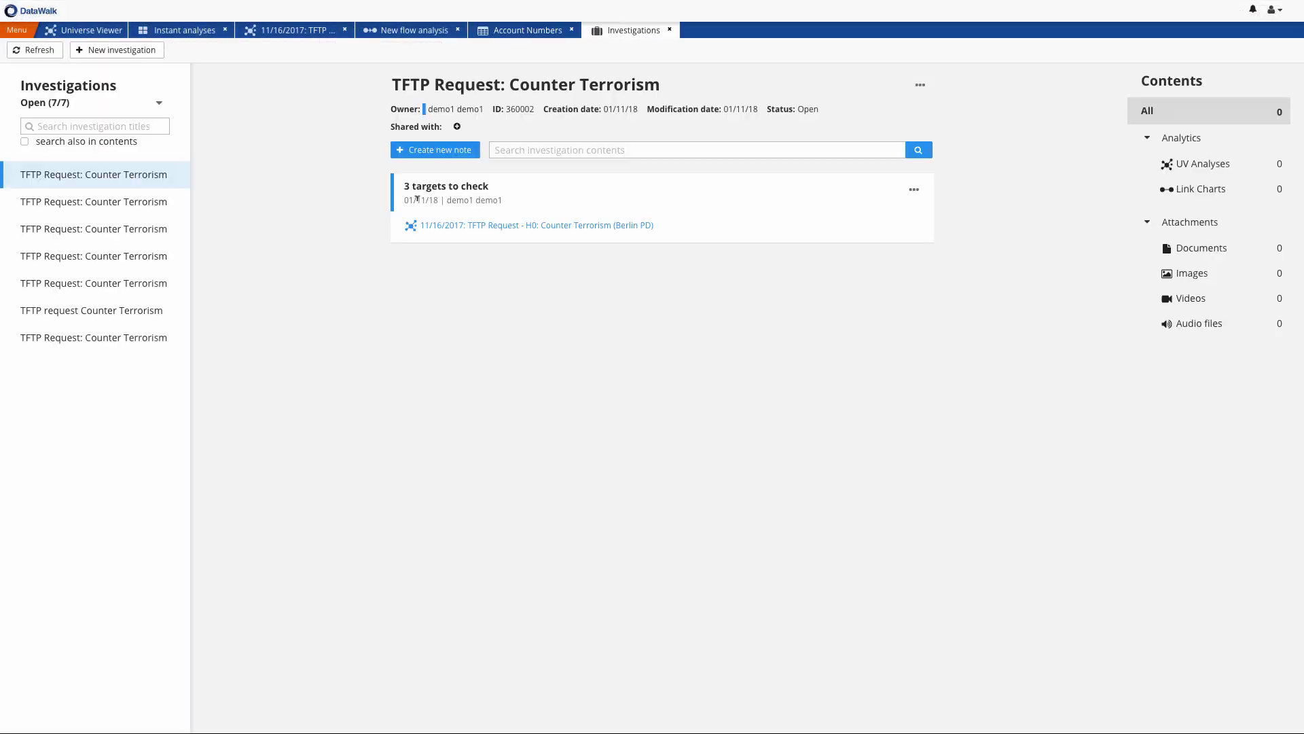
click(435, 151)
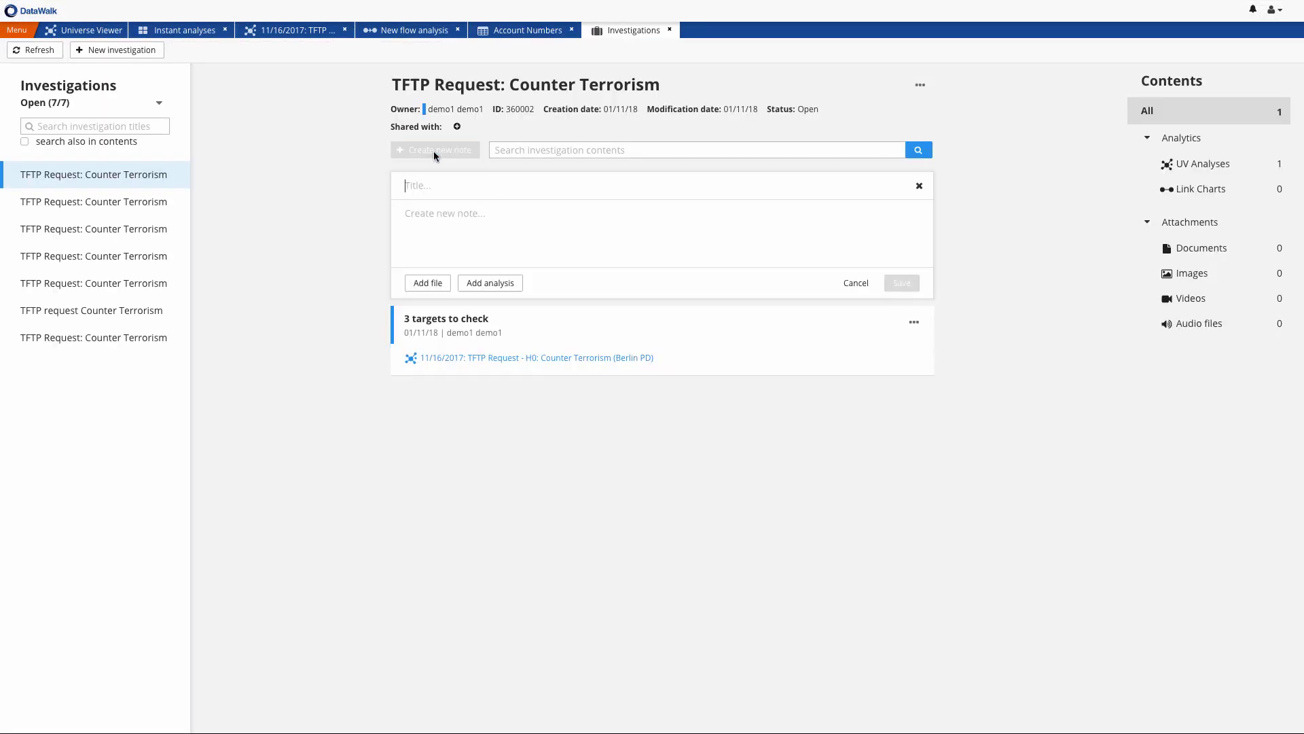
click(434, 184)
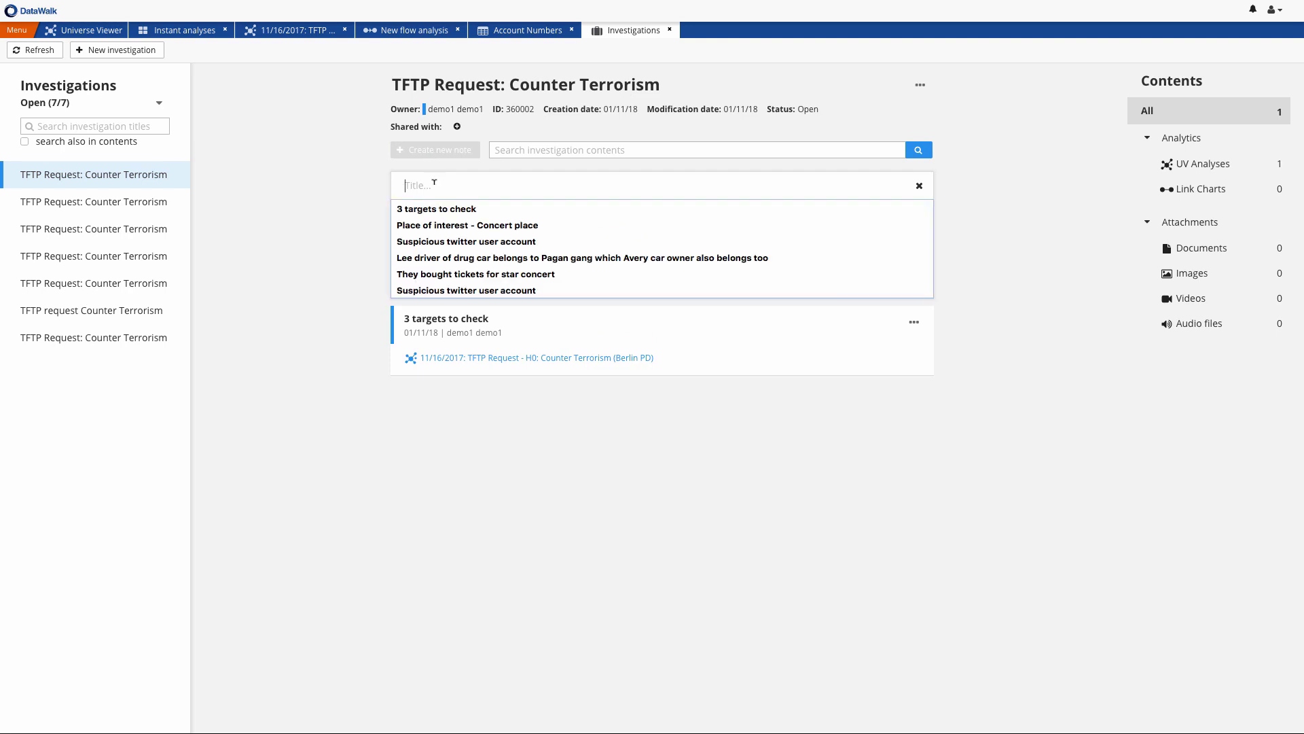
key(Down)
key(Down)
key(Return)
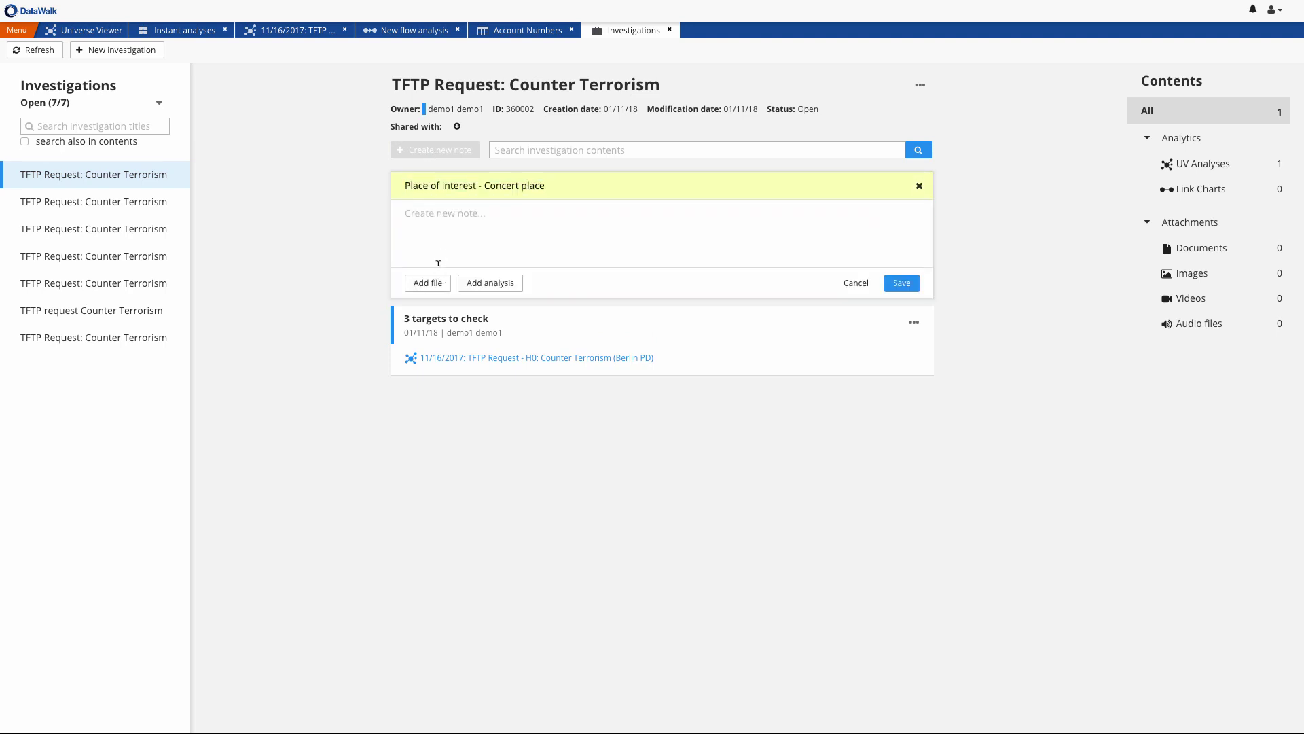
text(IF Performance Hall Besiktas Cihannüma Mah. Has Fırın Cad. Akmaz Cesme Sok. No: 26 Beşiktaş (BKM Karşı Sokağı) BEŞİKTAŞ / İstanbul)
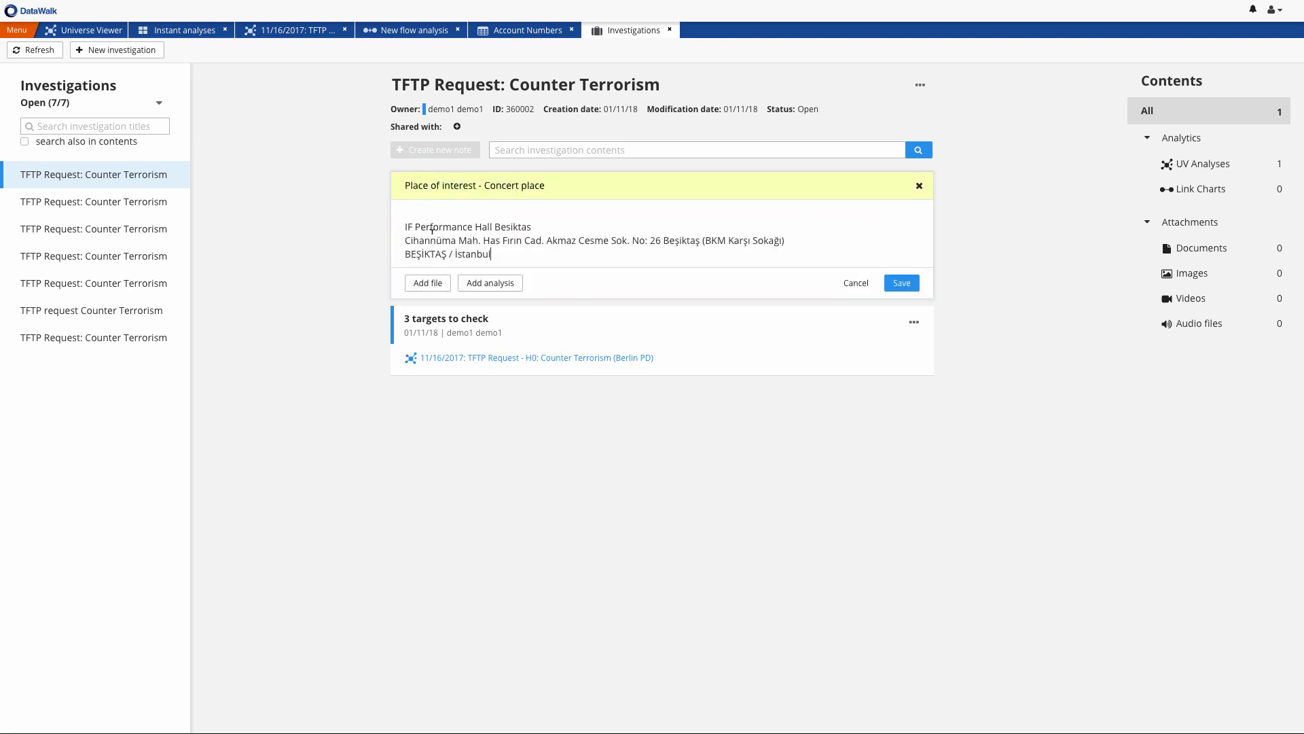
click(433, 282)
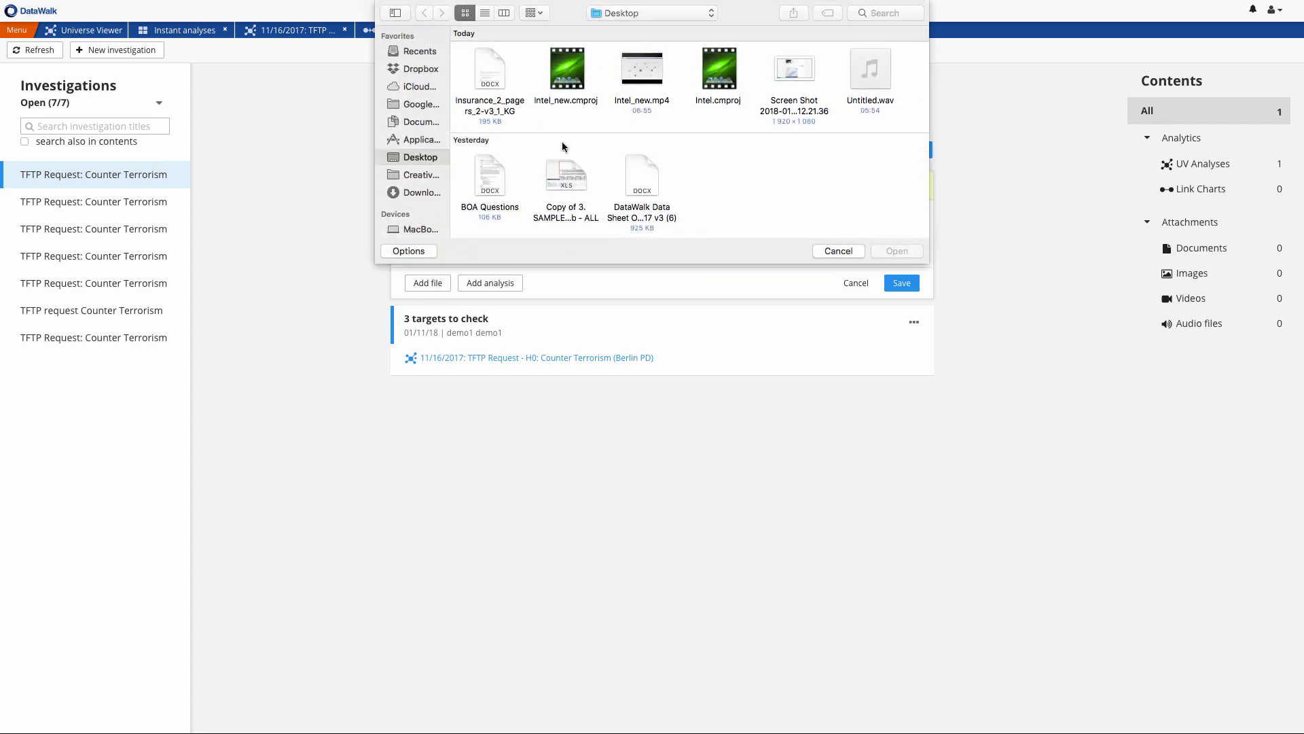
double_click(804, 71)
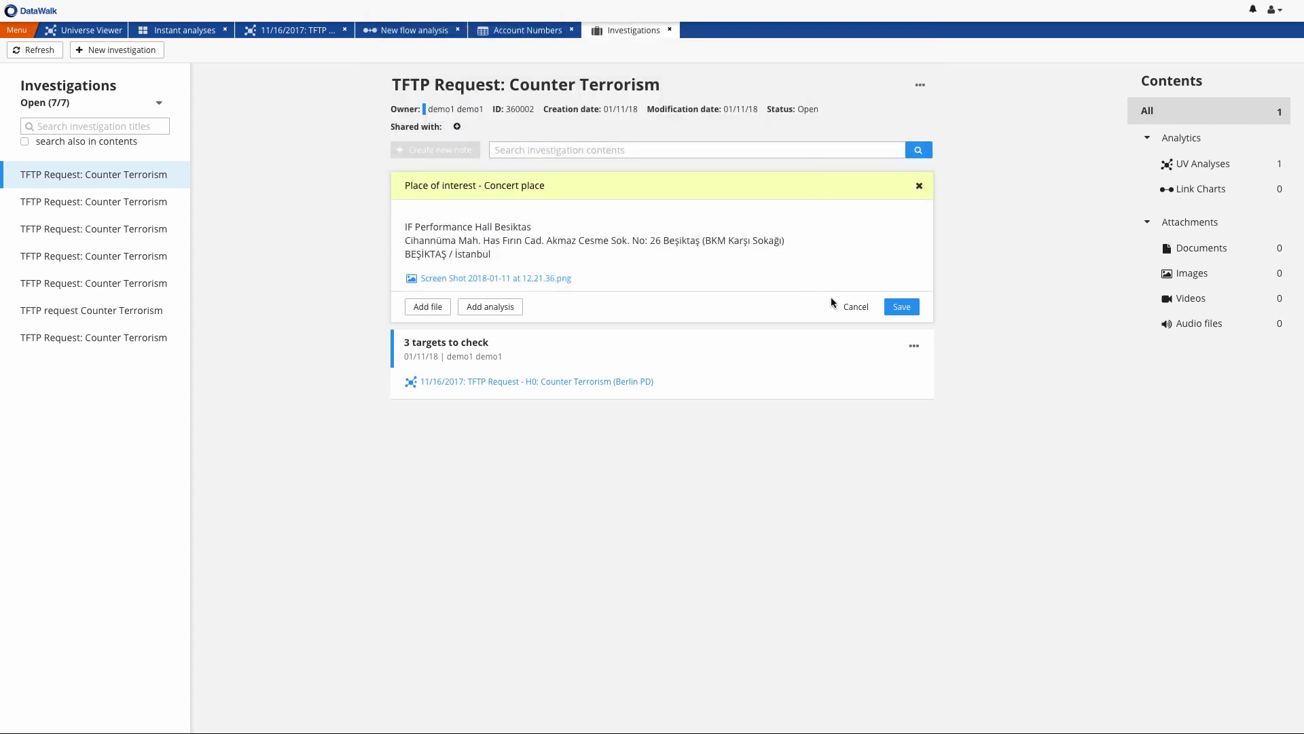
click(895, 307)
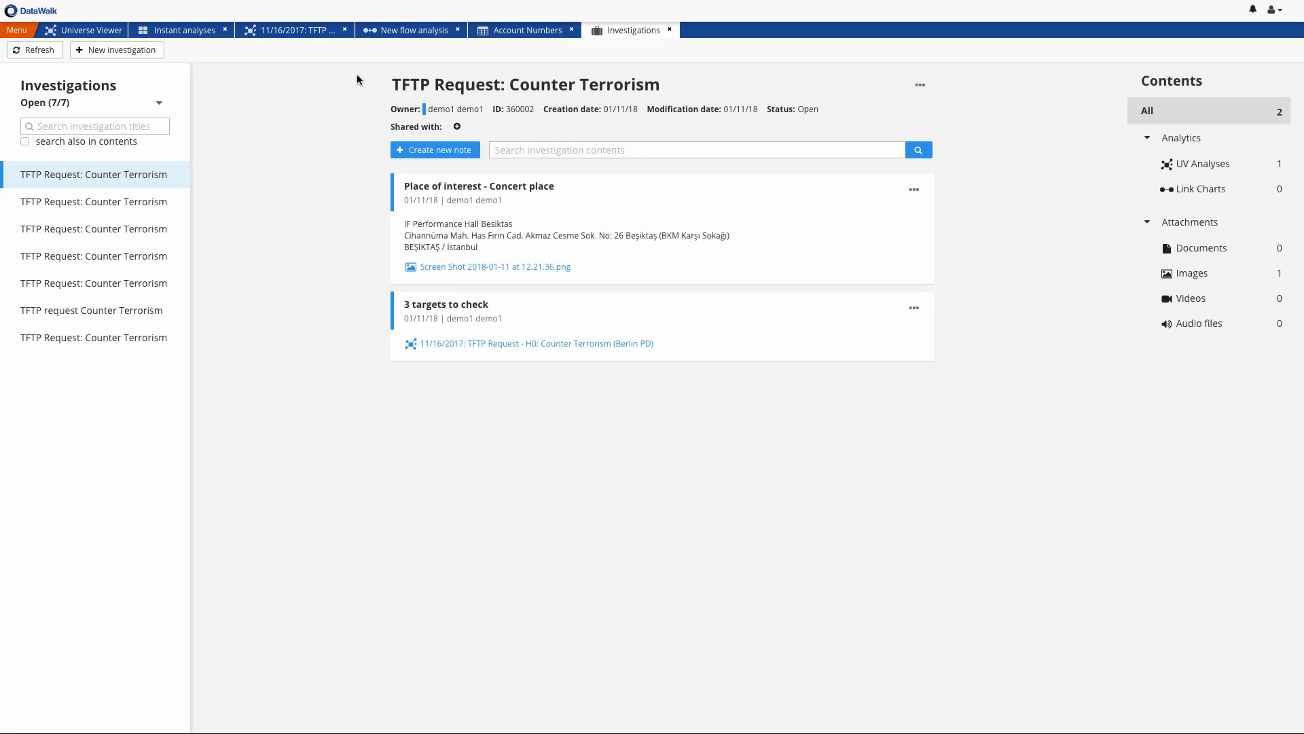
Filter Visits to Country = Turkey (14 visits) and refresh Places down to 6
click(313, 32)
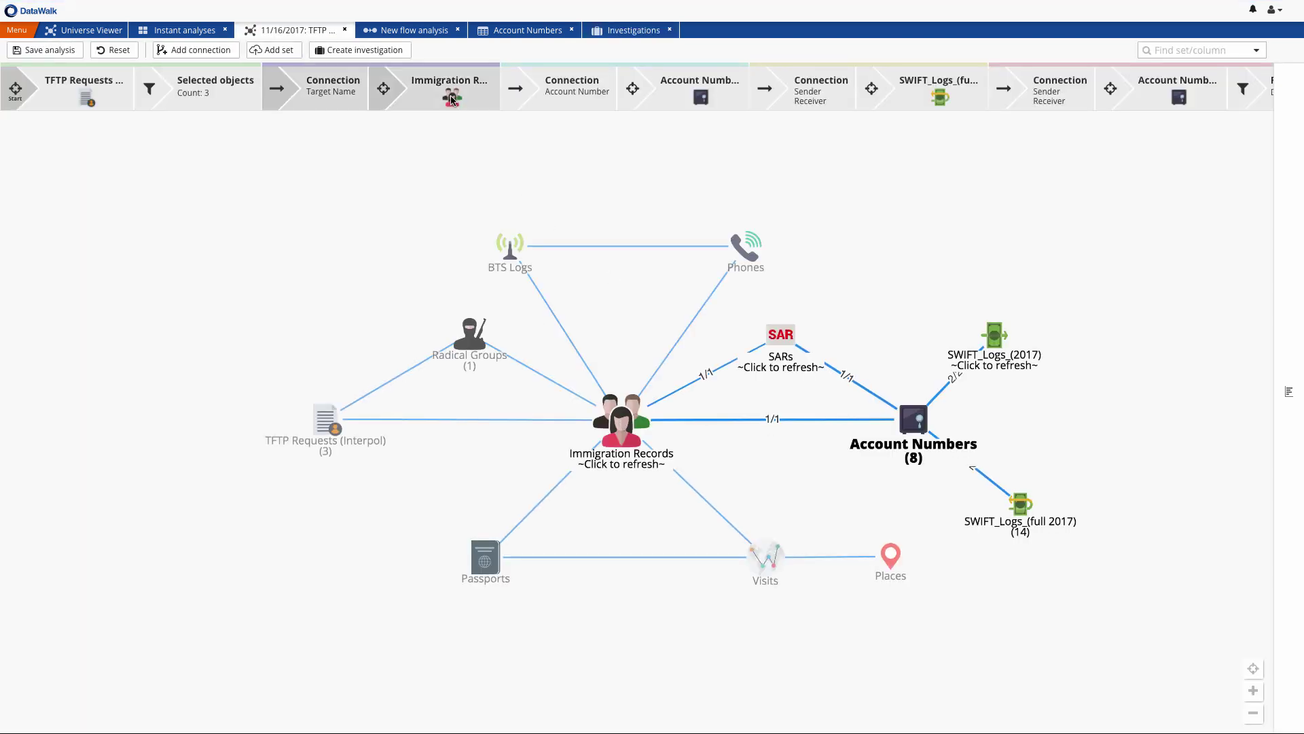
click(771, 559)
click(1289, 392)
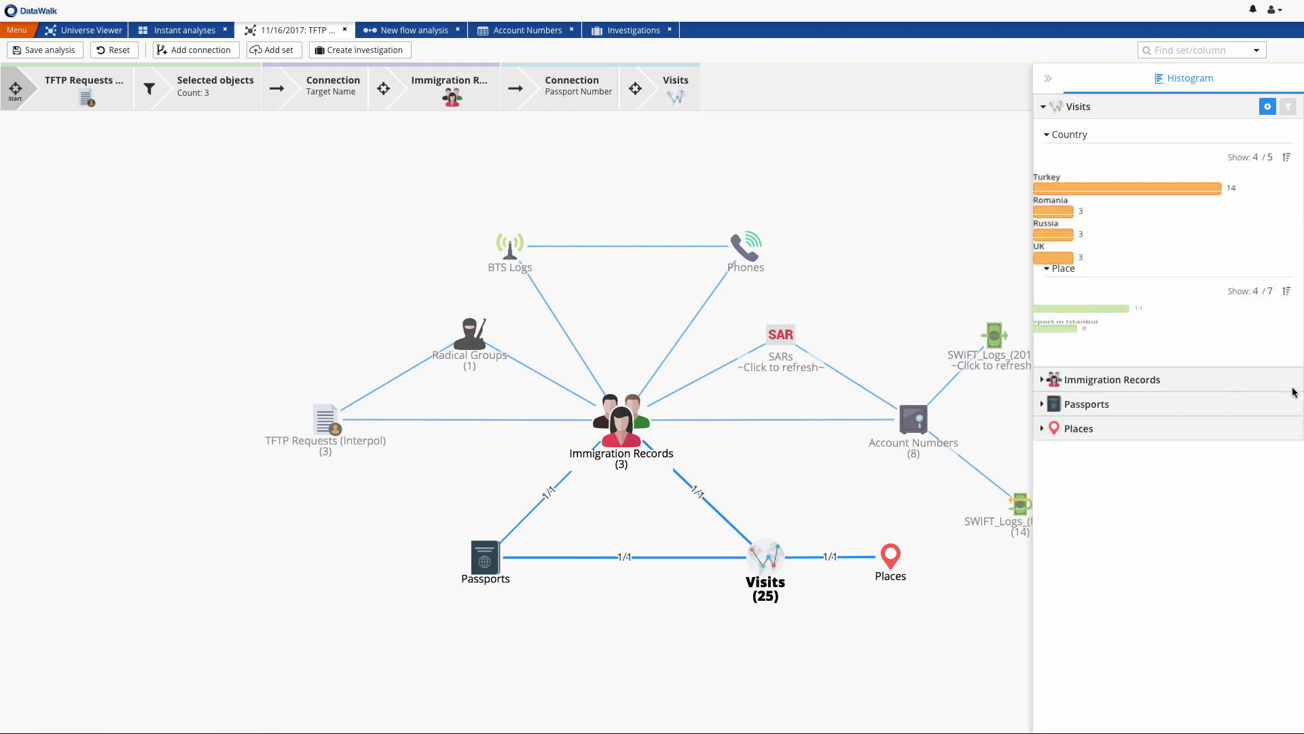
click(1181, 195)
click(1050, 82)
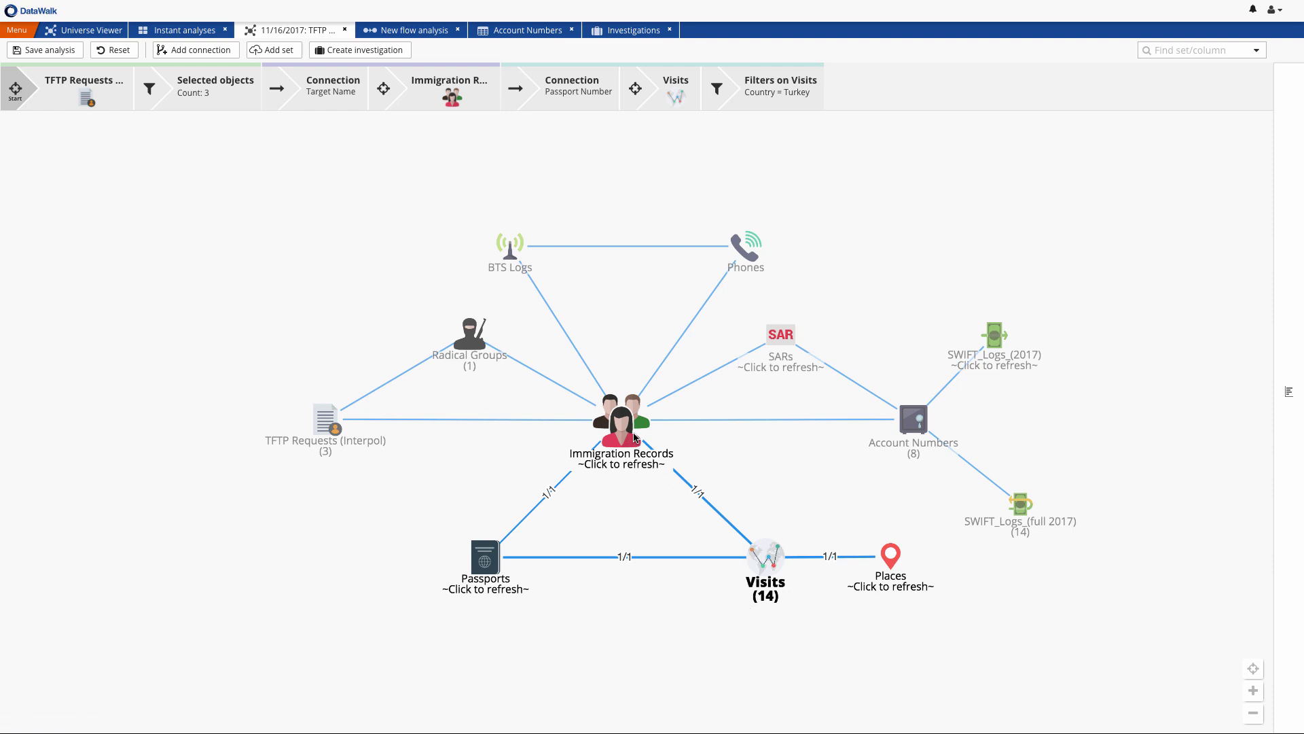
click(890, 556)
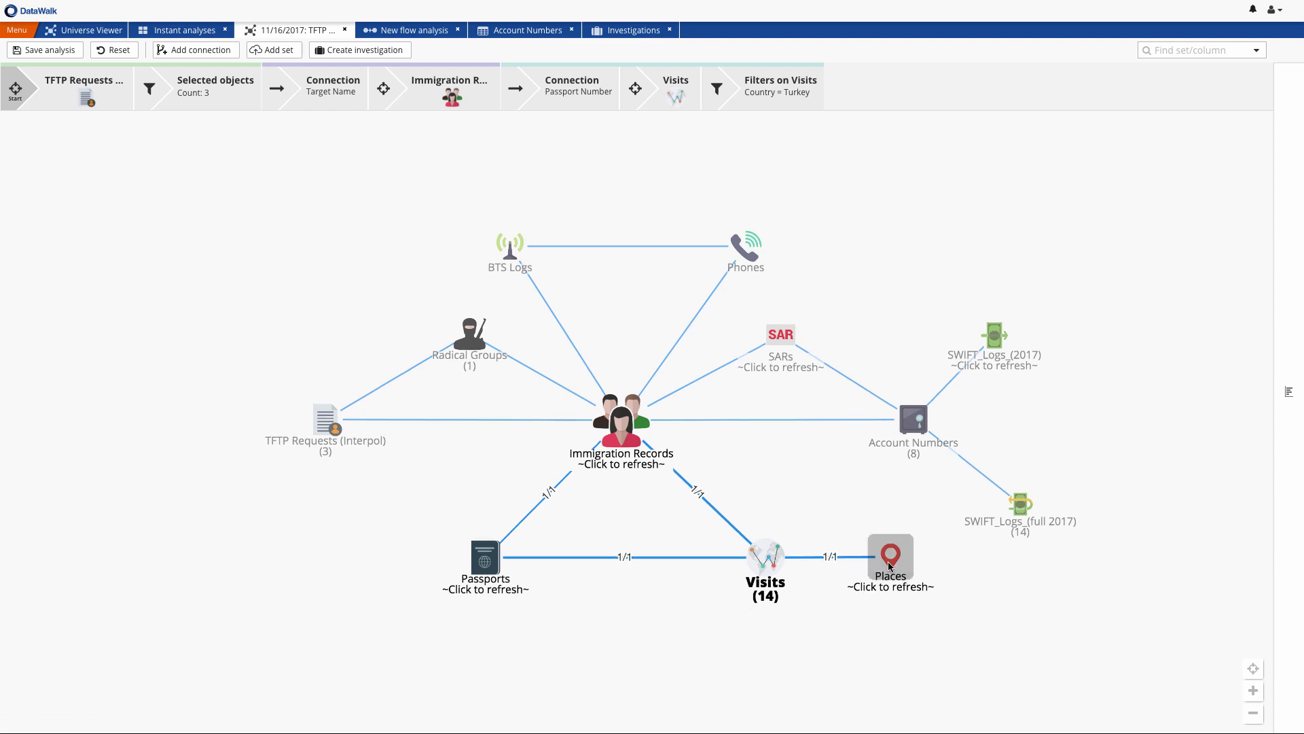
right_click(767, 561)
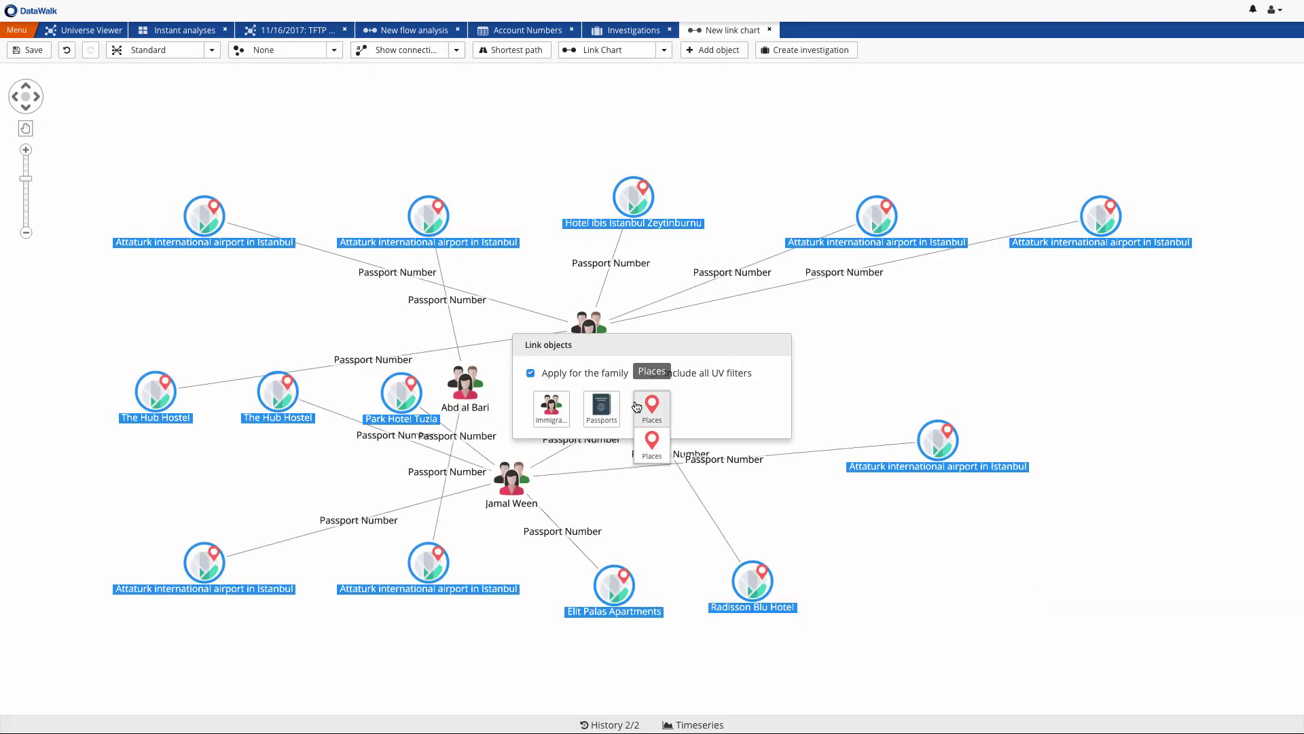
Link the Turkish visits to their Places and spread out the Ataturk airport and The Hub Hostel nodes
click(637, 406)
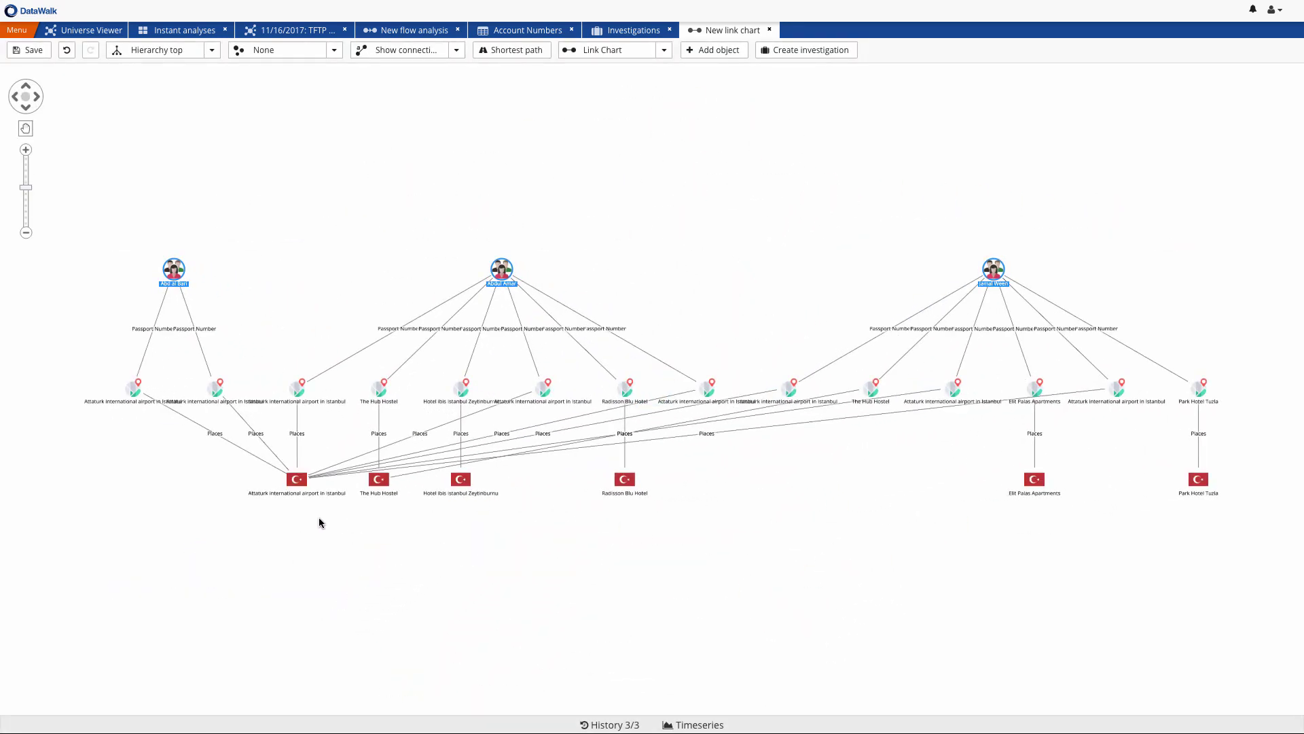
drag(299, 479, 258, 544)
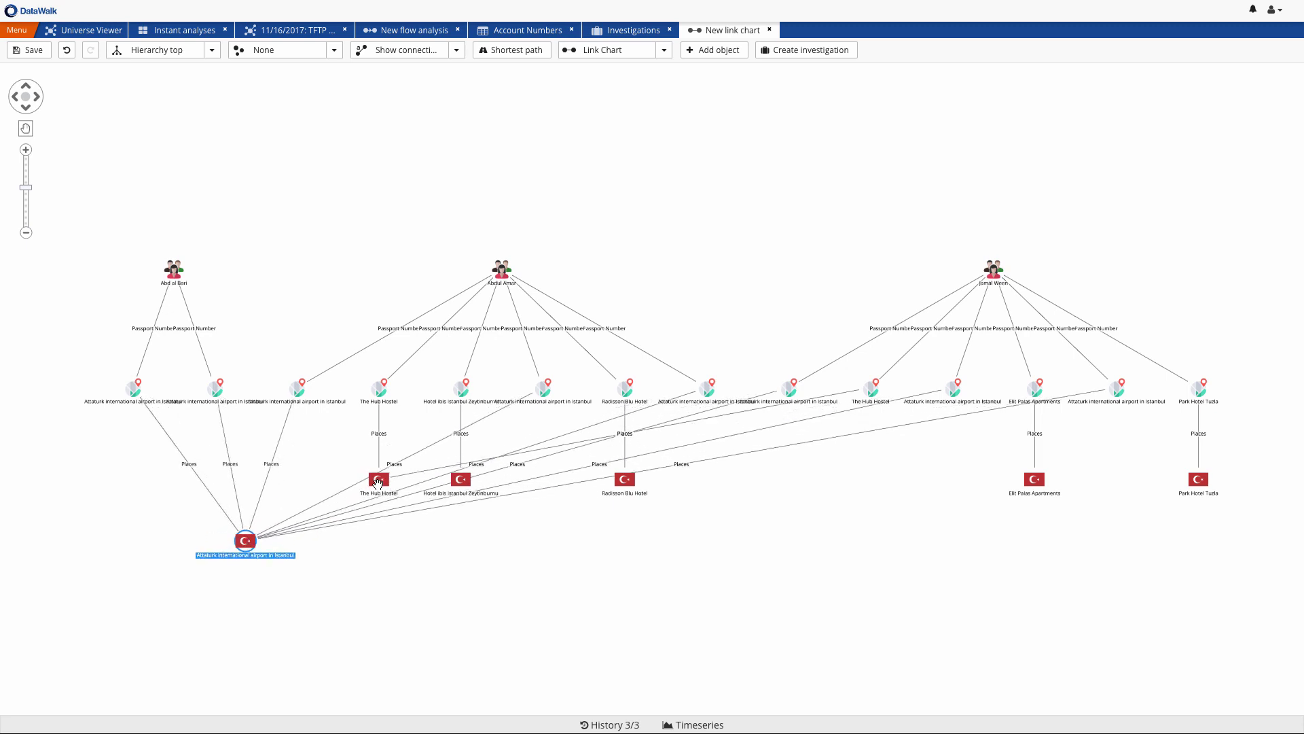
drag(377, 482, 422, 585)
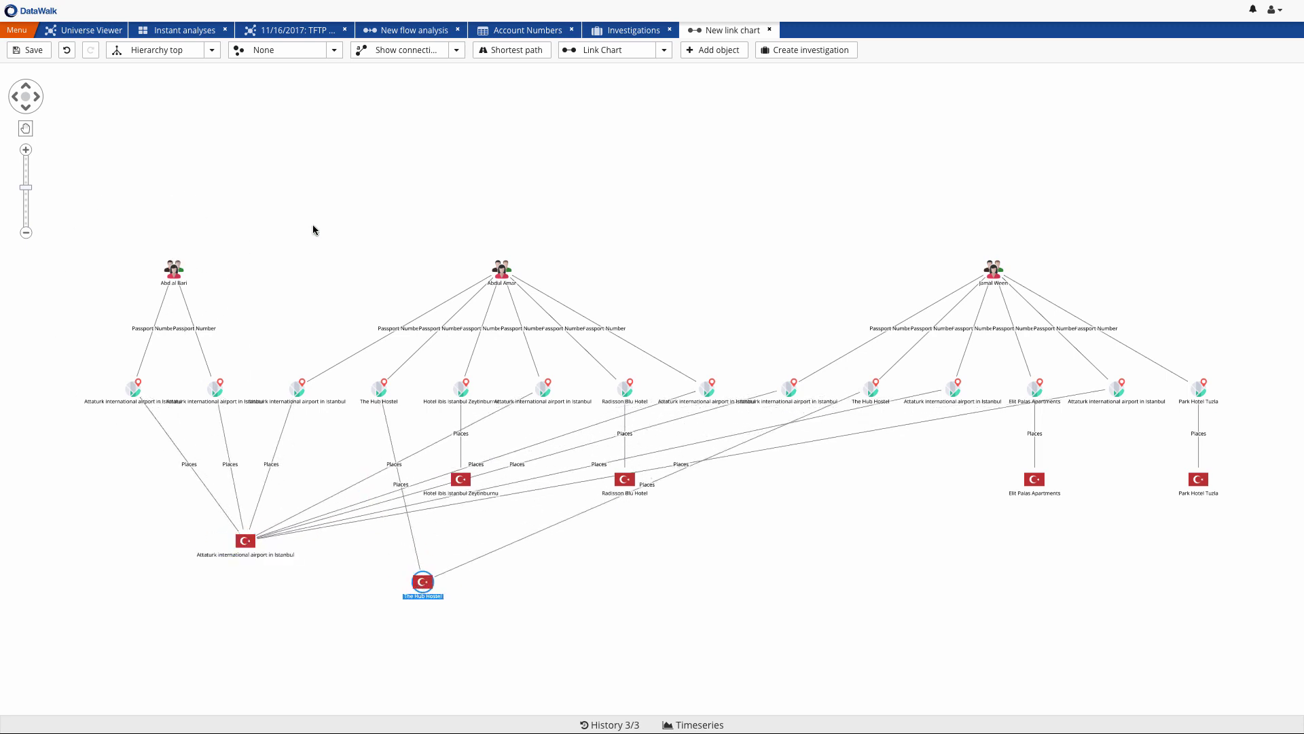
Switch the chart to Icons on map and add IF Performance Hall found via an if* search
click(664, 52)
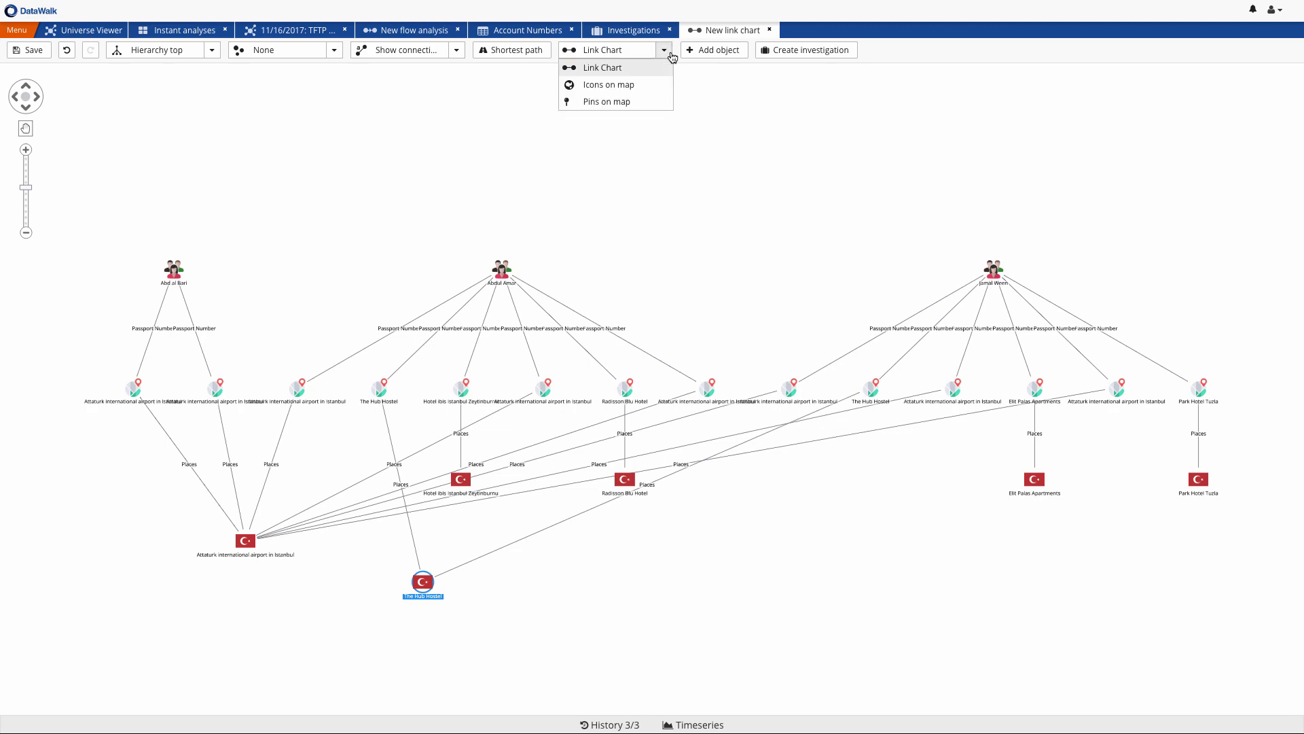
click(645, 87)
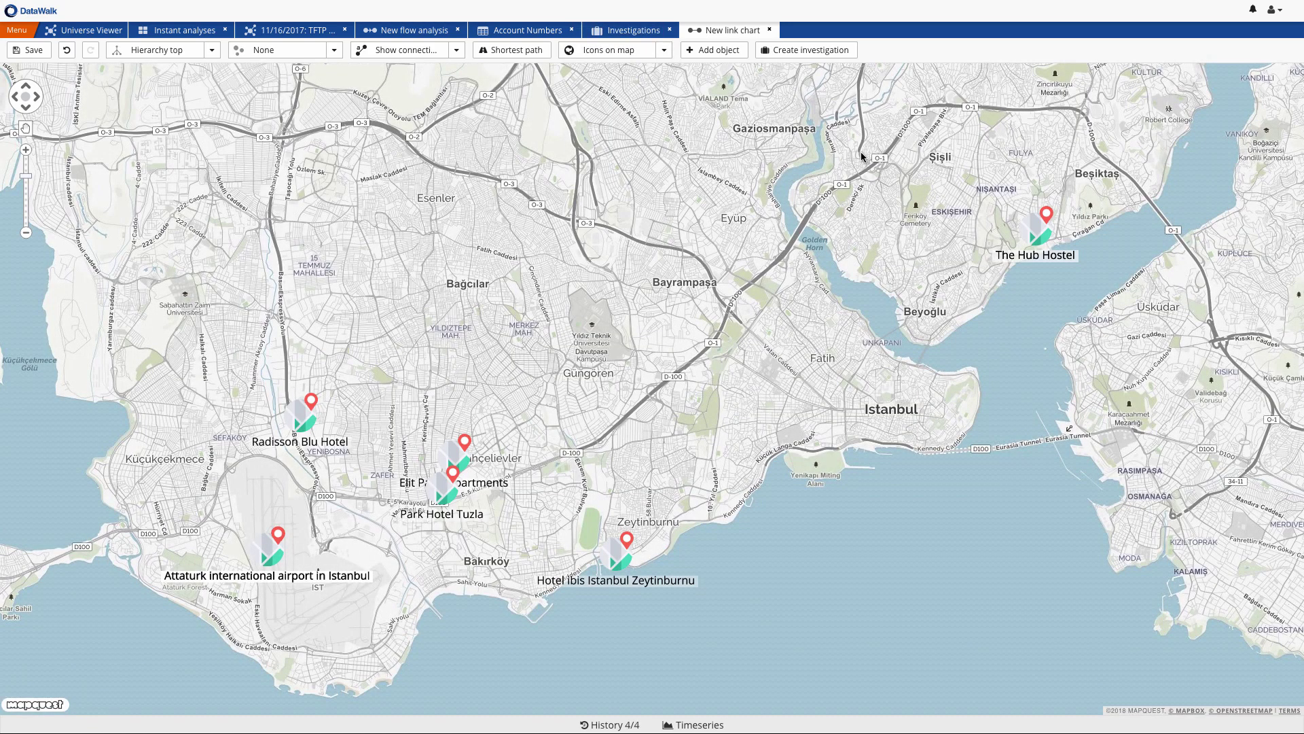
click(721, 50)
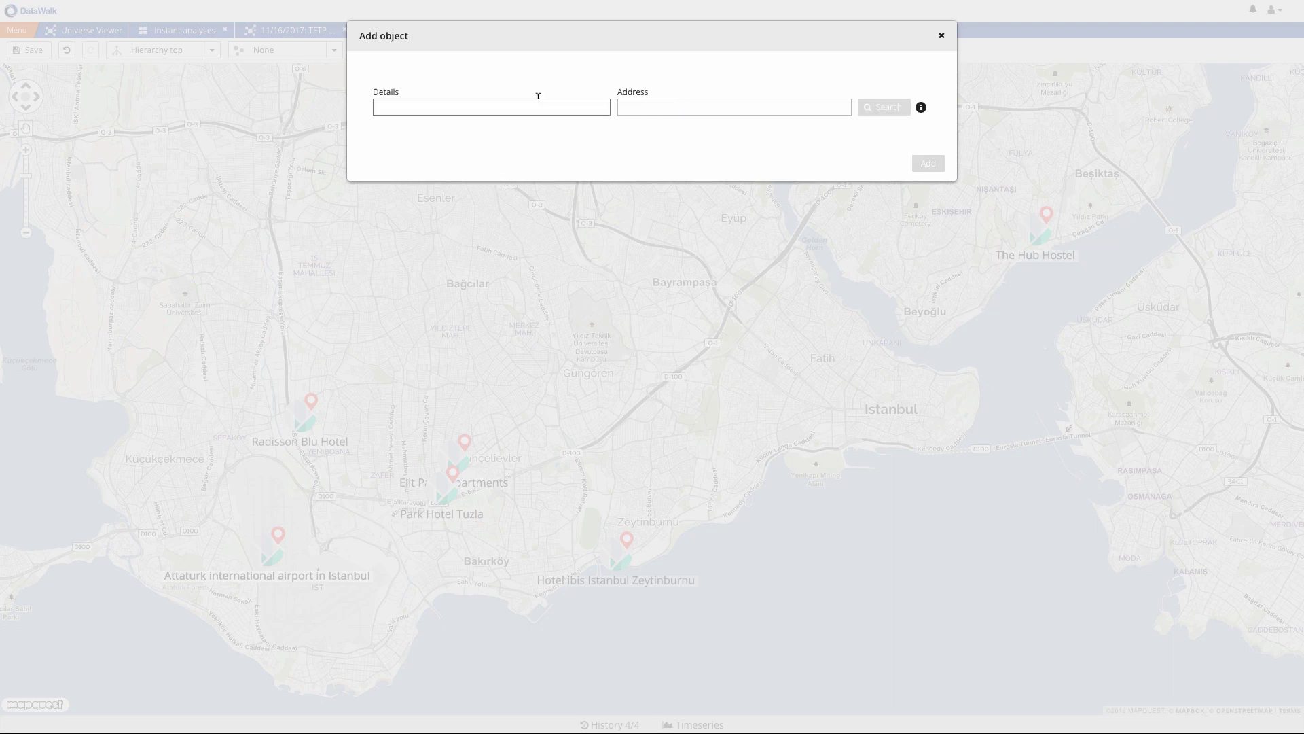
text(i)
click(503, 125)
click(876, 108)
click(758, 196)
click(927, 246)
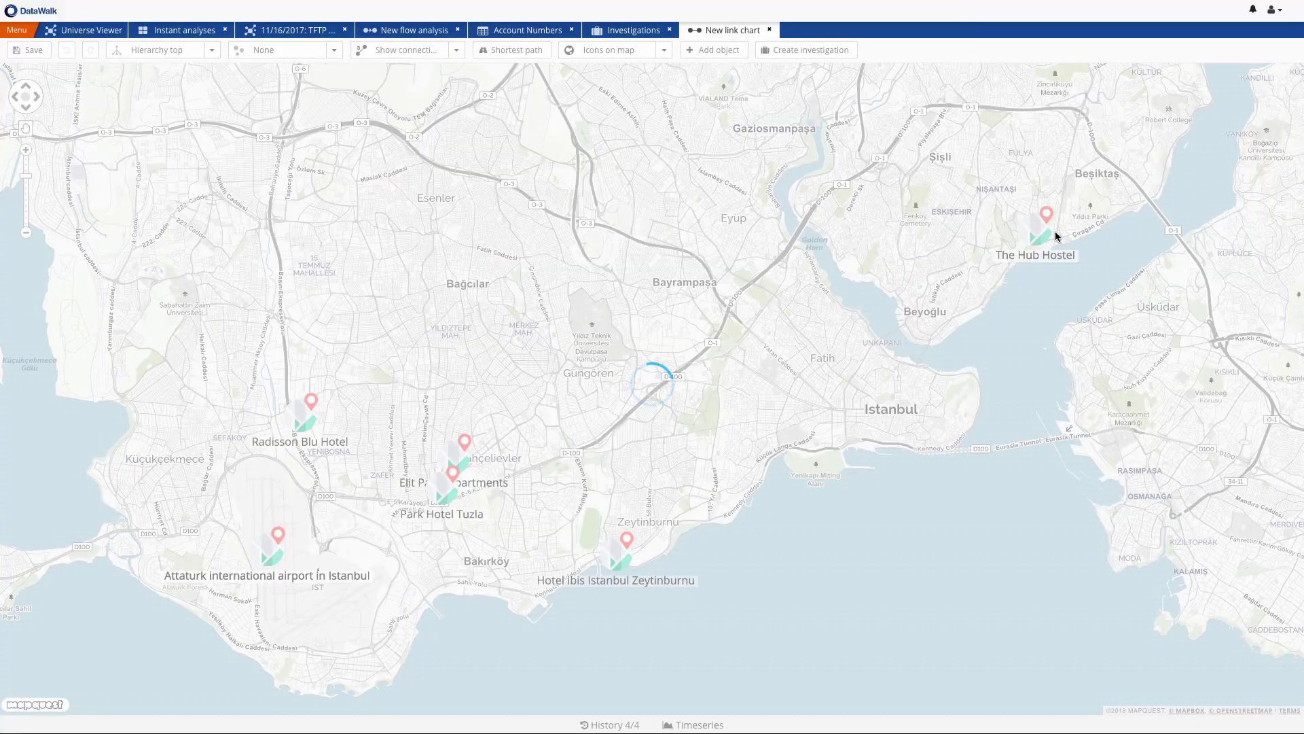
Zoom in on the Beşiktaş markers and open street view at the IF Performance Hall marker
scroll(1052, 207, up, 1)
scroll(1052, 208, up, 3)
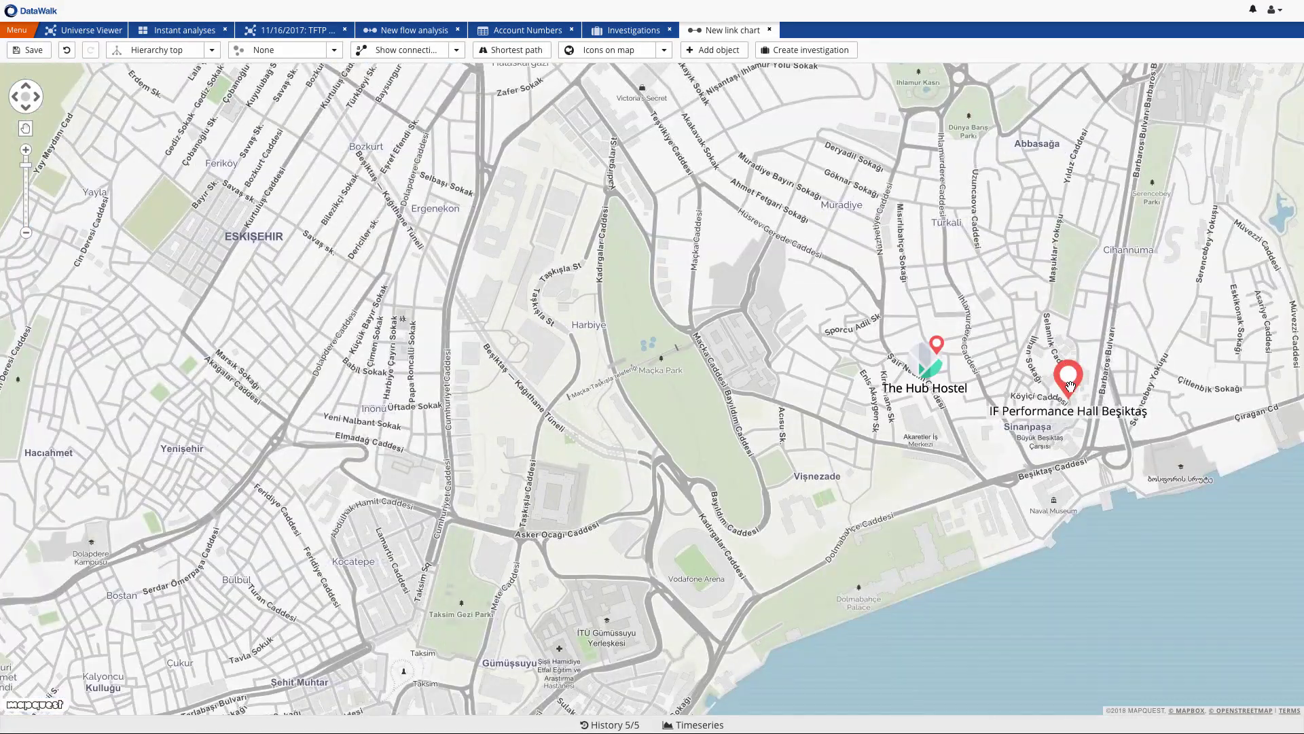
click(1069, 385)
right_click(1071, 387)
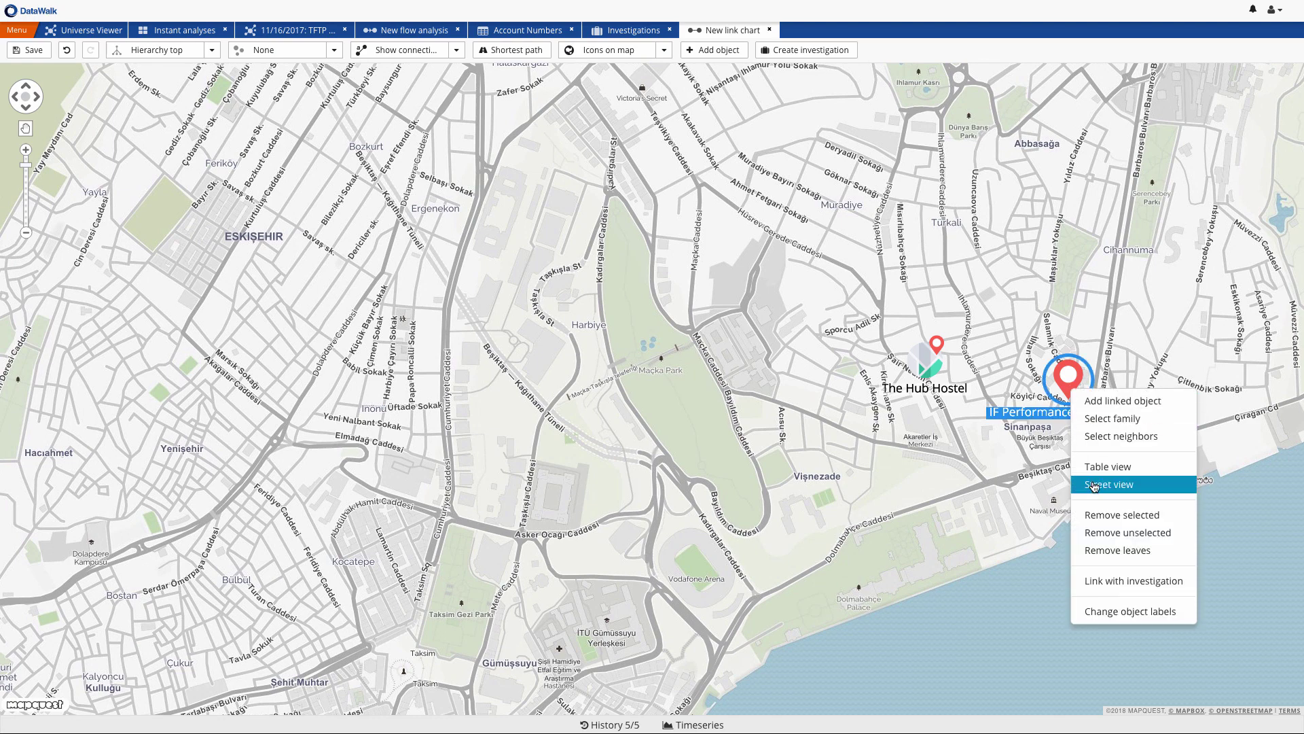